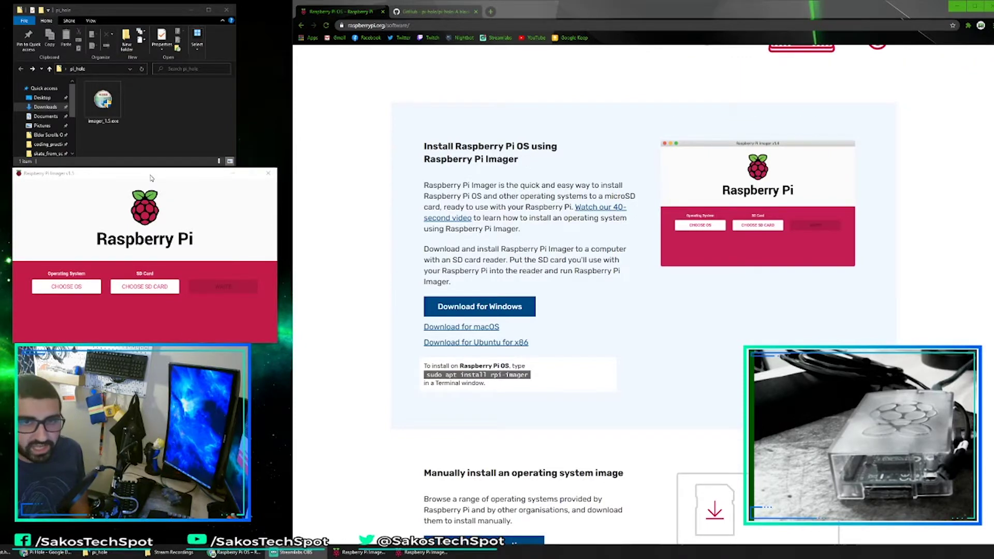
Quit the redundant imager_1.5.exe setup wizard and return to the running Raspberry Pi Imager window.
click(103, 102)
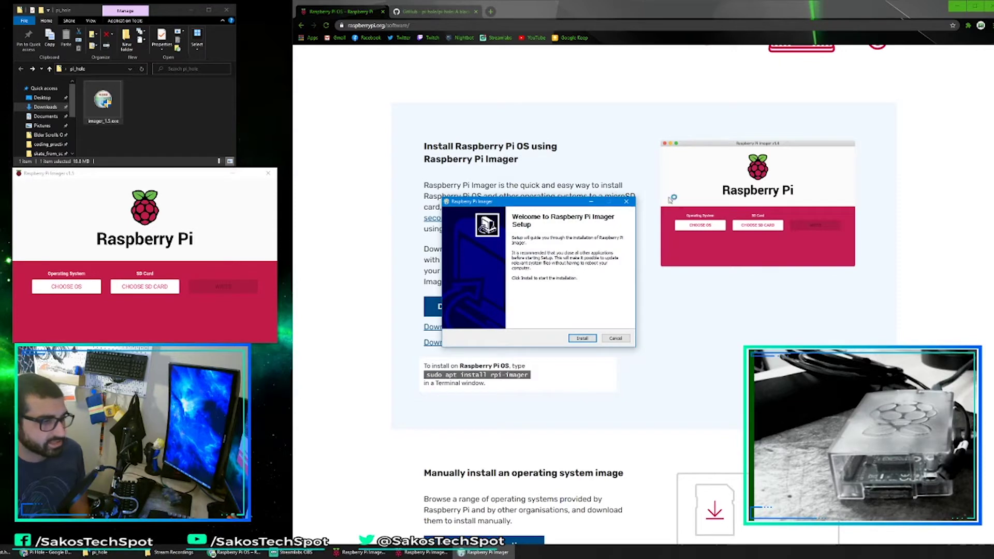
click(627, 201)
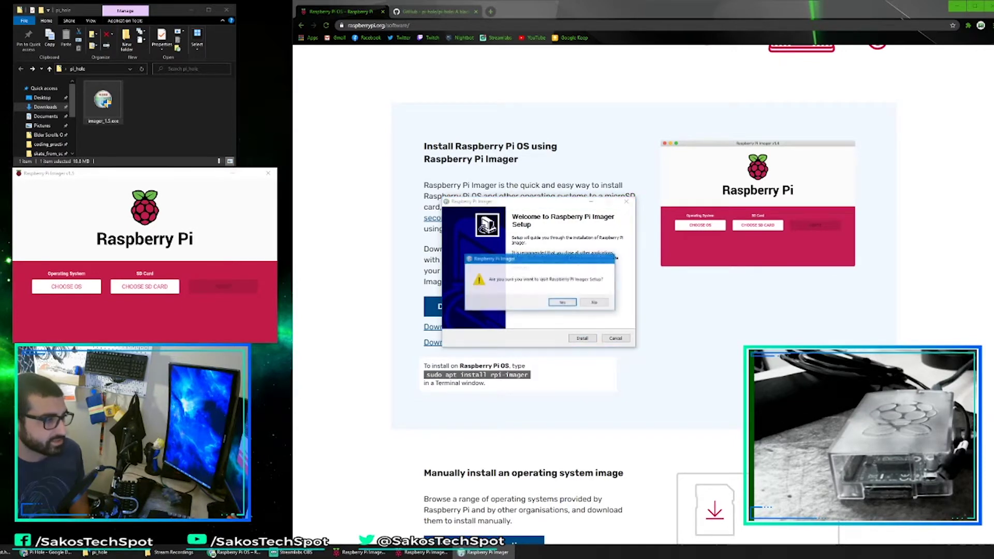
click(563, 302)
click(190, 309)
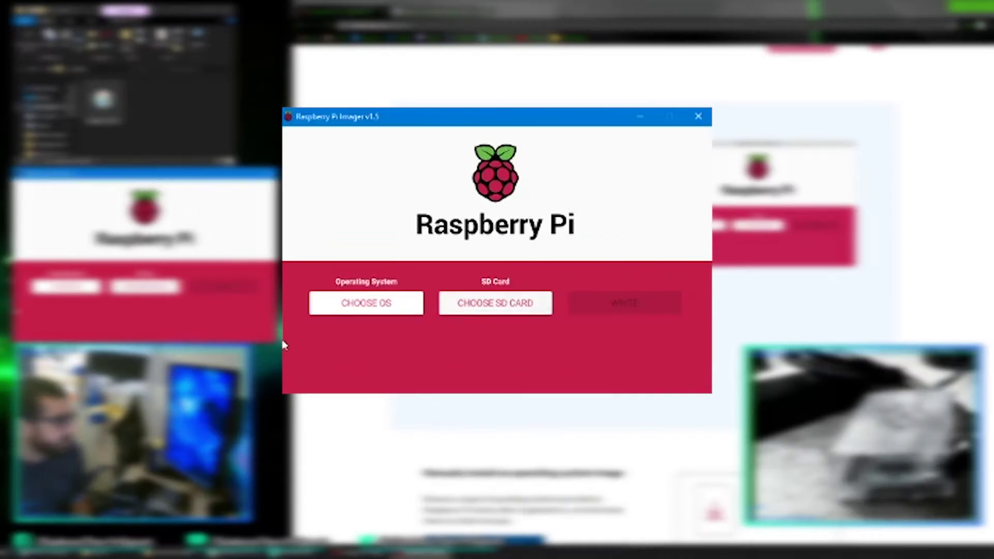
Pick Raspberry Pi OS Lite (32-bit) from the Raspberry Pi OS (other) list.
click(390, 311)
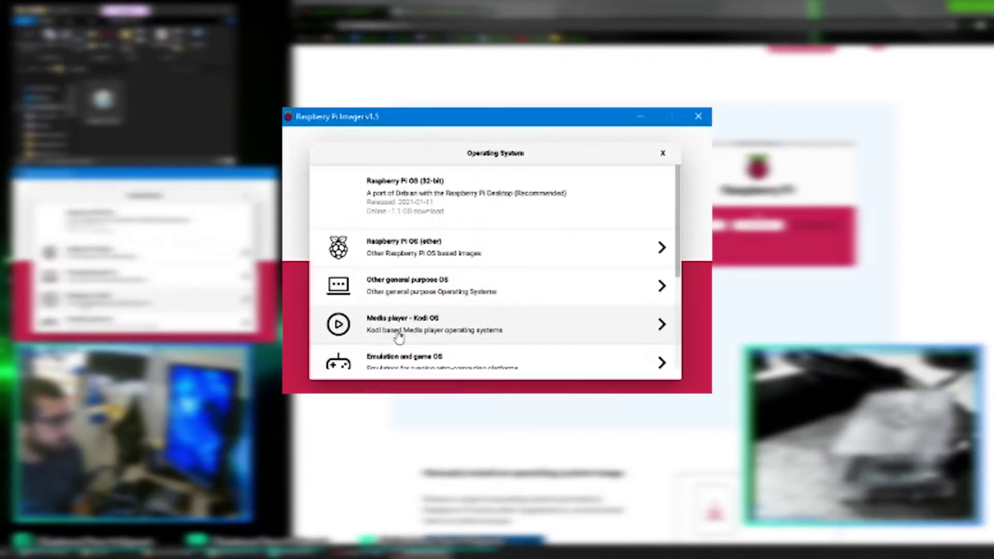
click(433, 252)
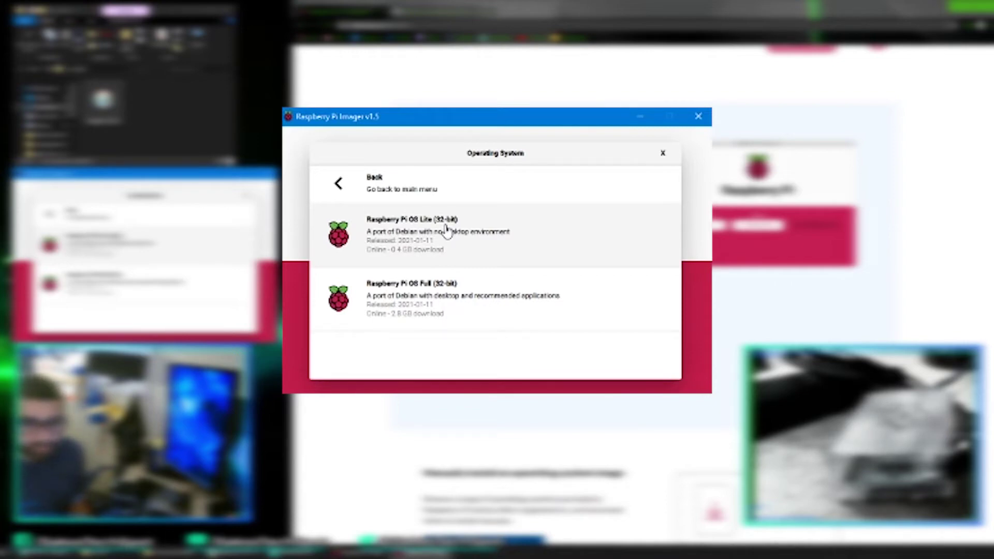
click(404, 239)
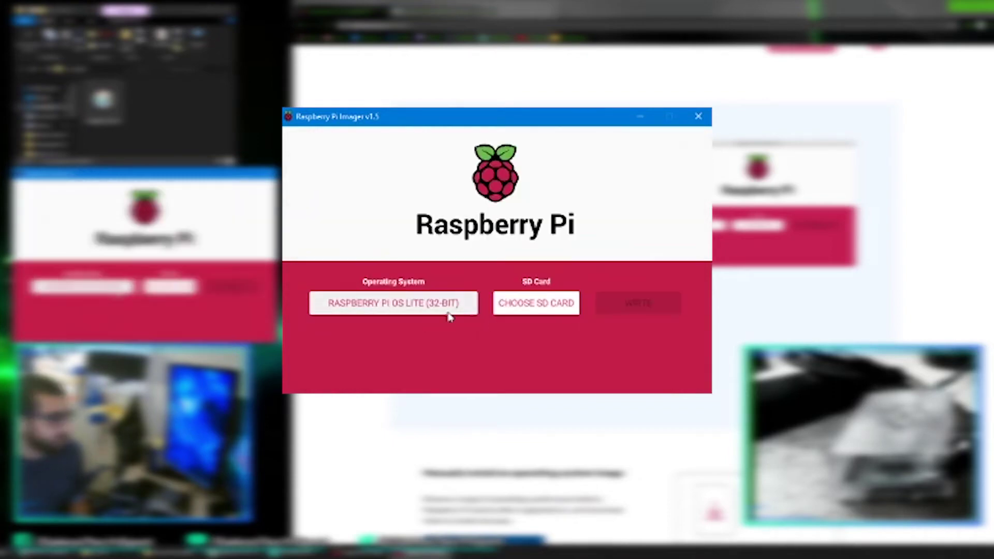
Target the 63.9 GB Generic MassStorageClass USB device and start writing, accepting the erase warning.
click(554, 316)
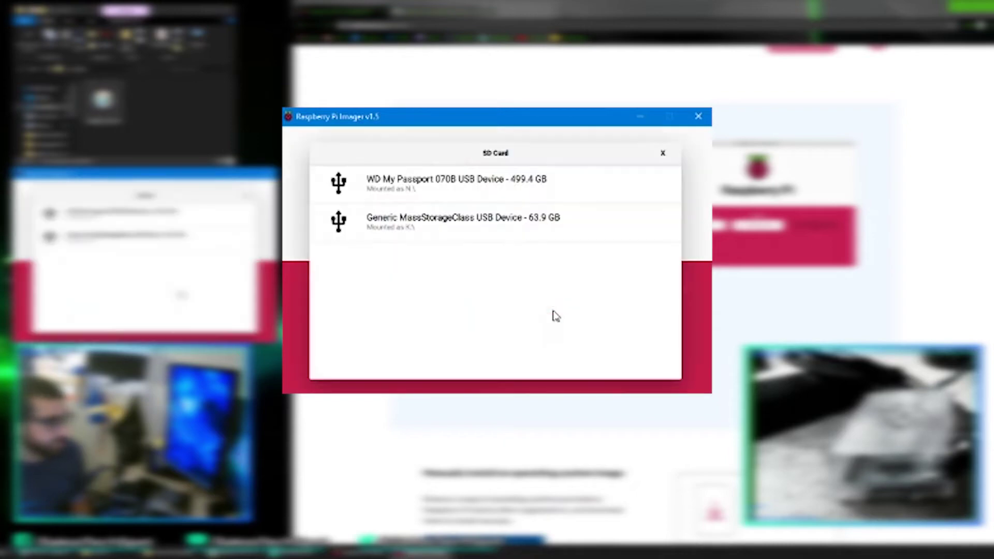
click(510, 234)
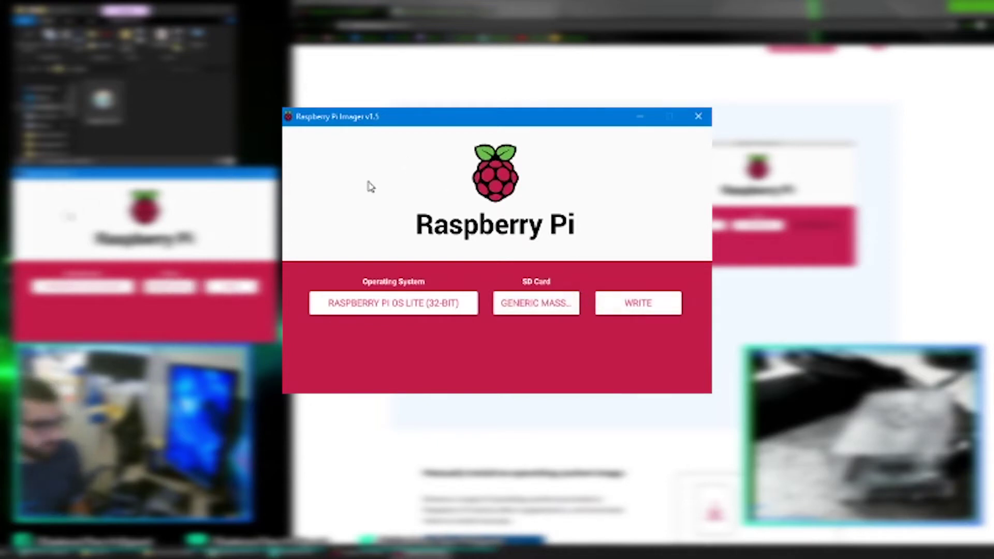
click(653, 309)
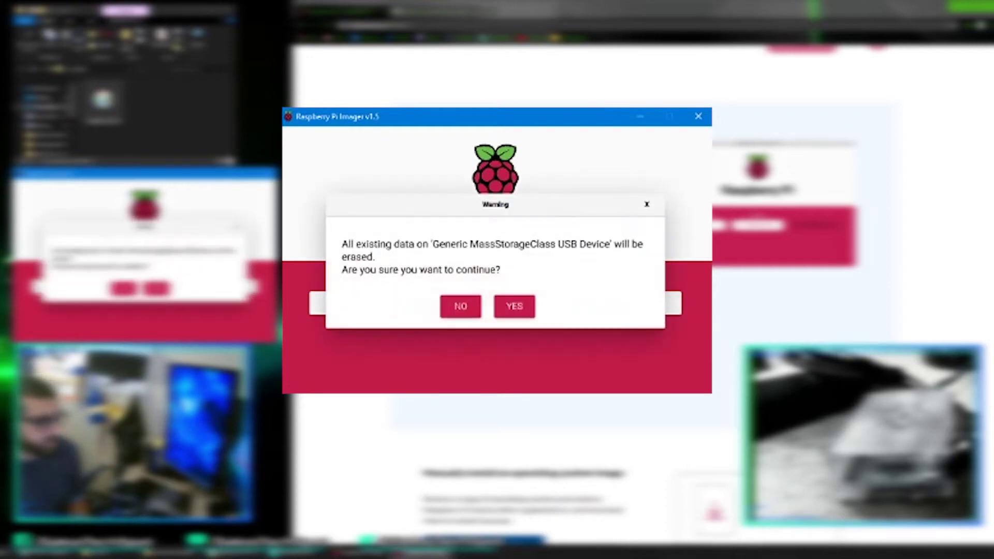
click(509, 313)
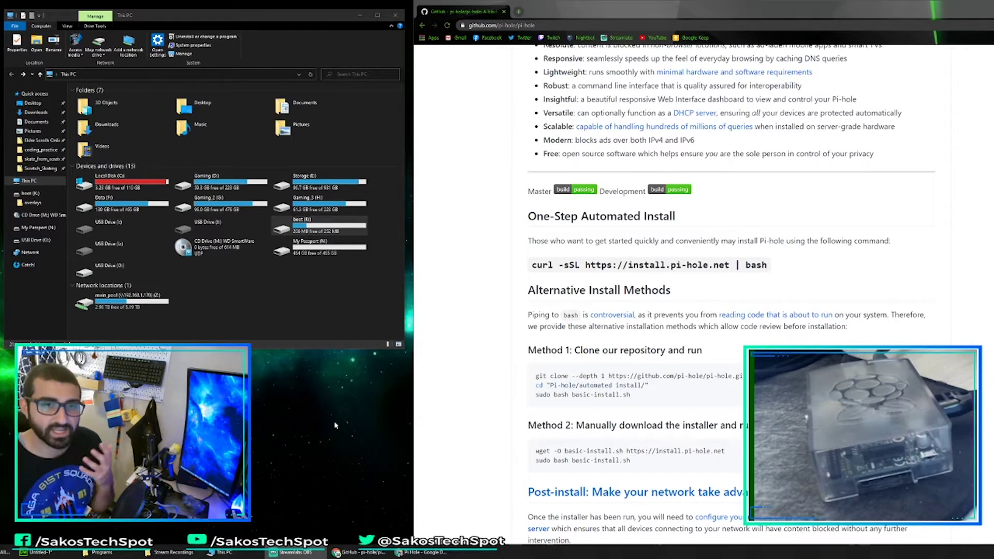
Open the flashed card's boot (K:) drive in File Explorer.
double_click(348, 224)
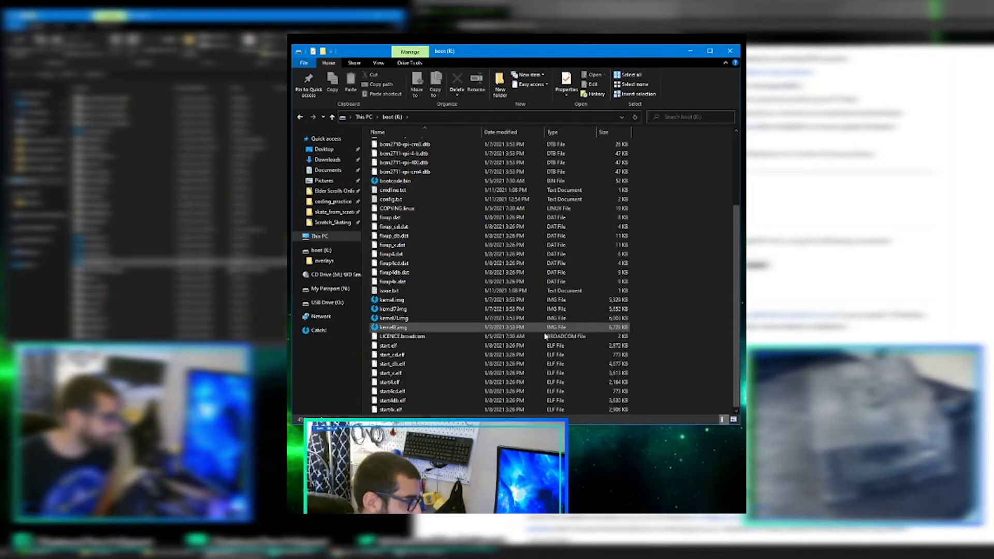
right_click(329, 357)
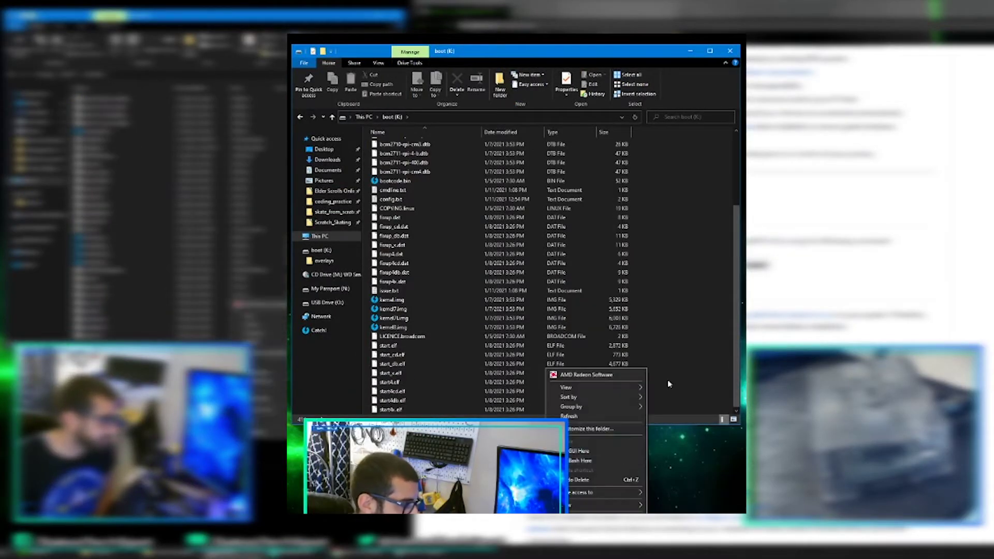
click(656, 434)
scroll(657, 321, up, 4)
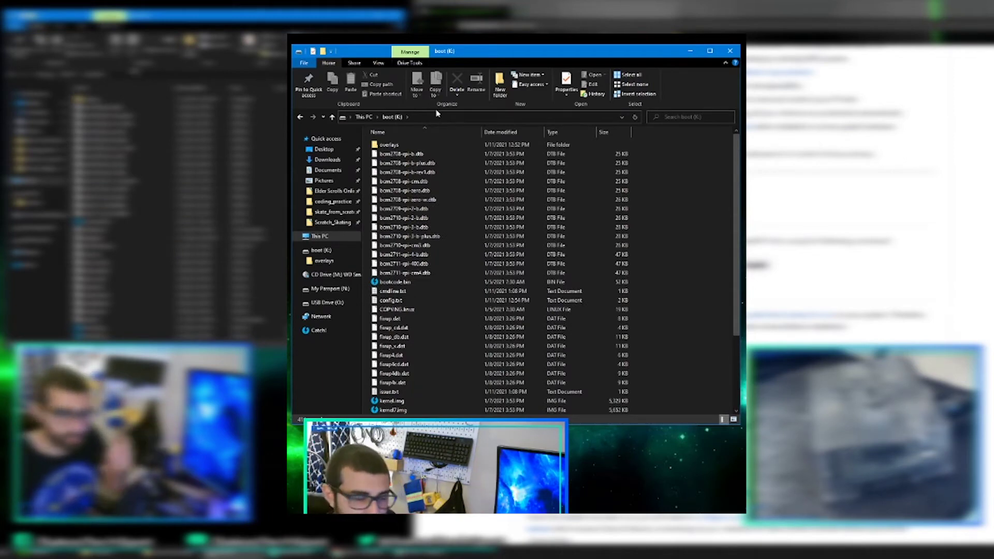
scroll(509, 225, down, 4)
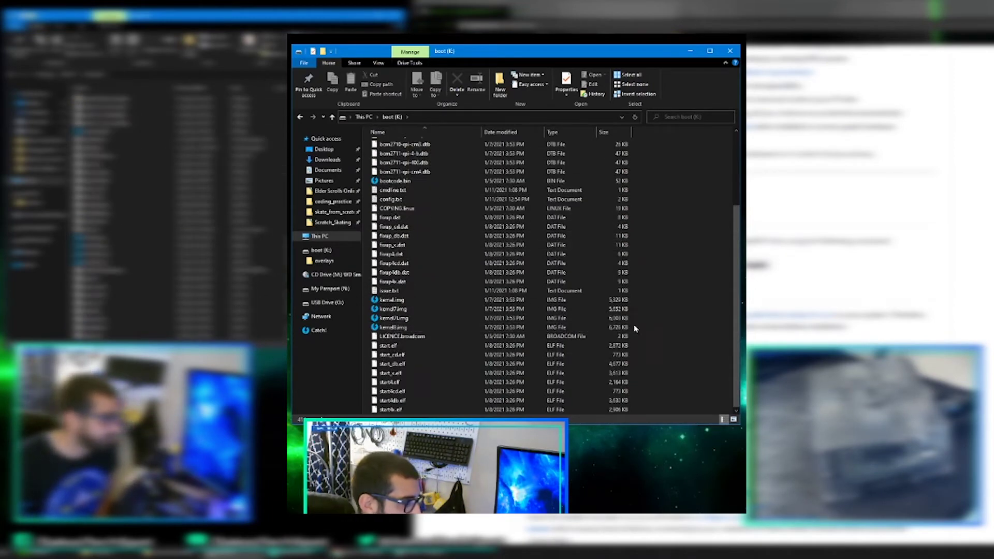
Create a new empty file named ssh on the drive, dropping the .txt extension.
right_click(542, 325)
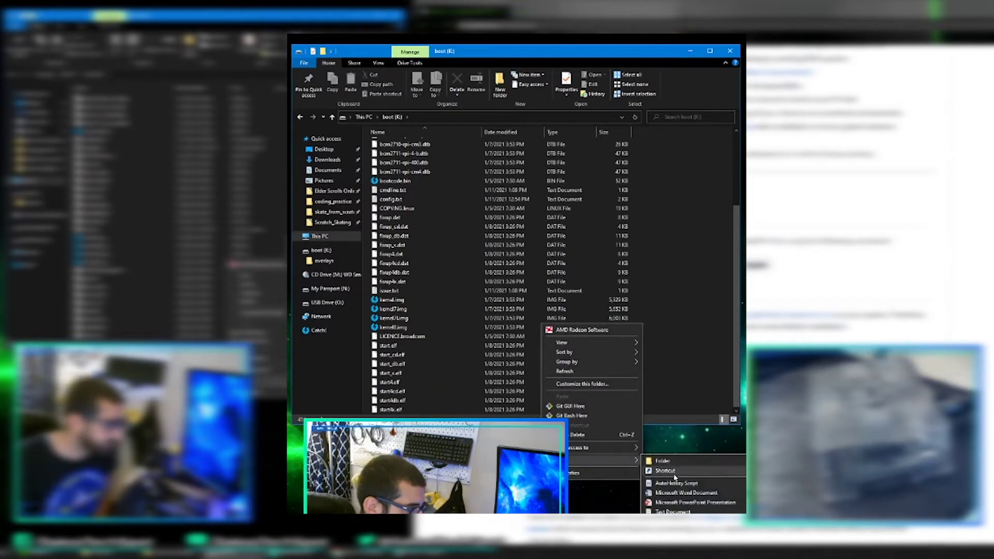
click(590, 428)
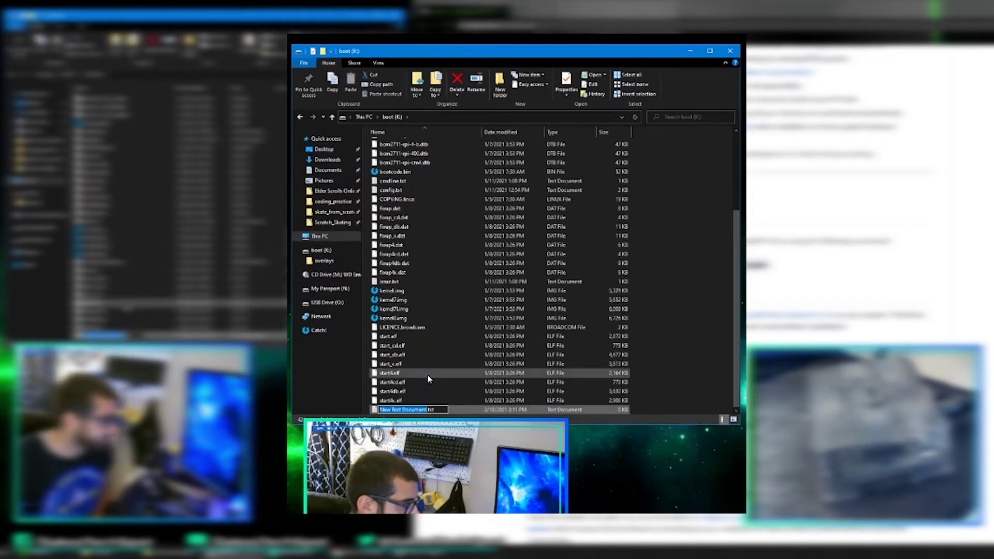
key(ctrl+a)
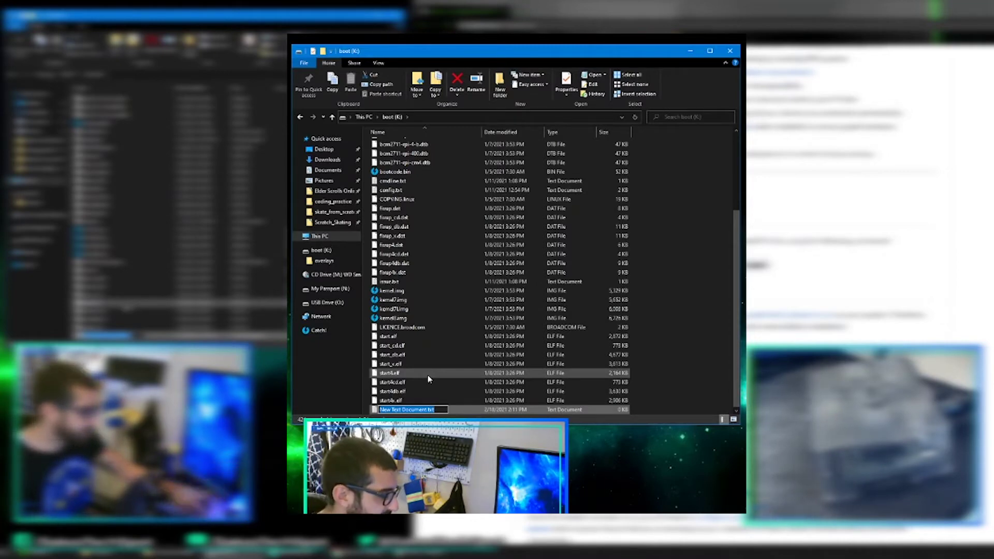
text(ssh)
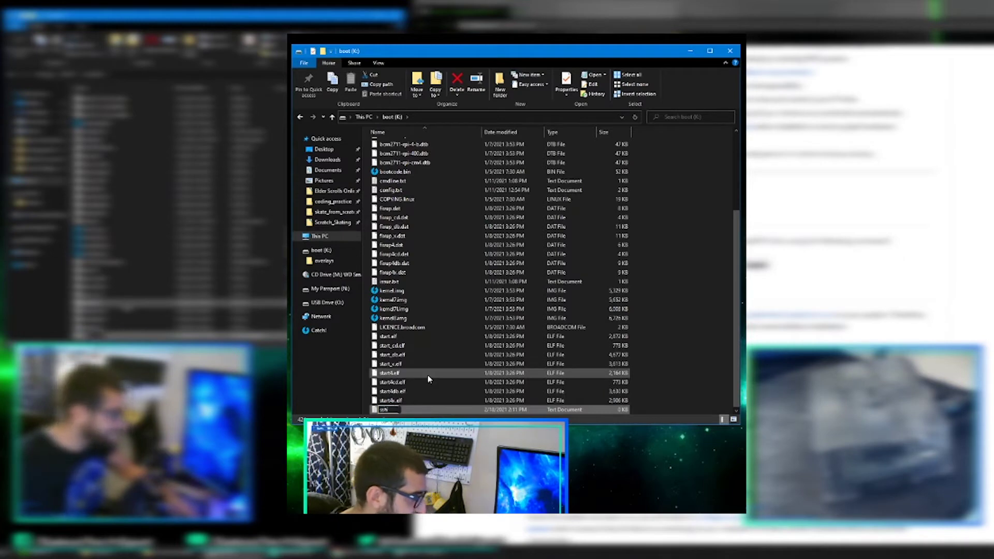
key(alt+Tab)
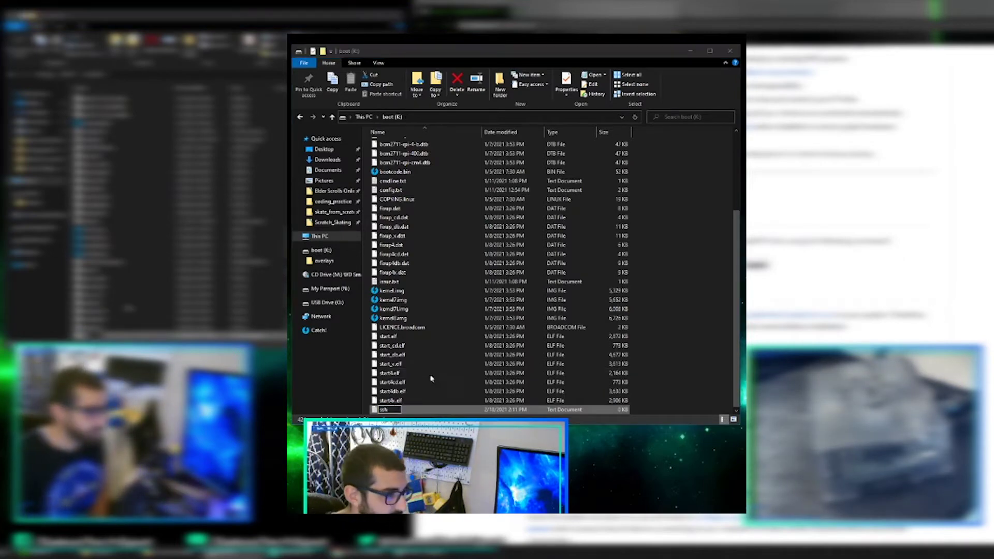
click(677, 247)
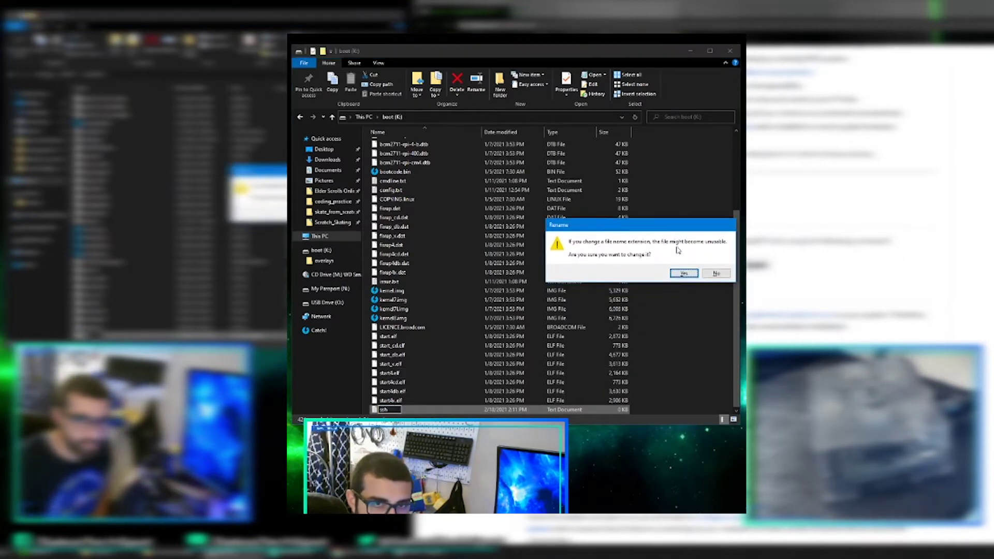
click(695, 275)
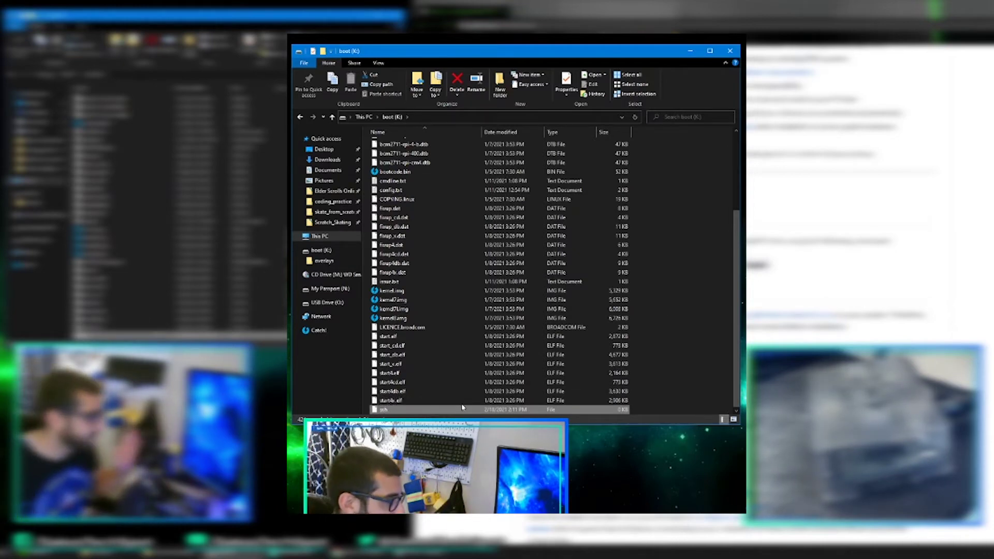
scroll(484, 391, up, 4)
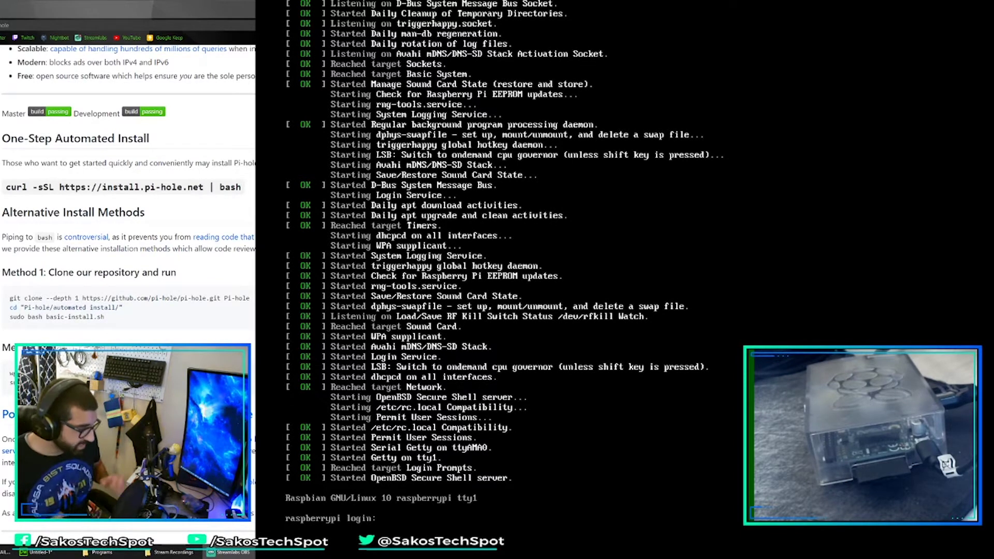
Log in at the raspberrypi prompt as user pi with the default password.
text(pi)
key(Return)
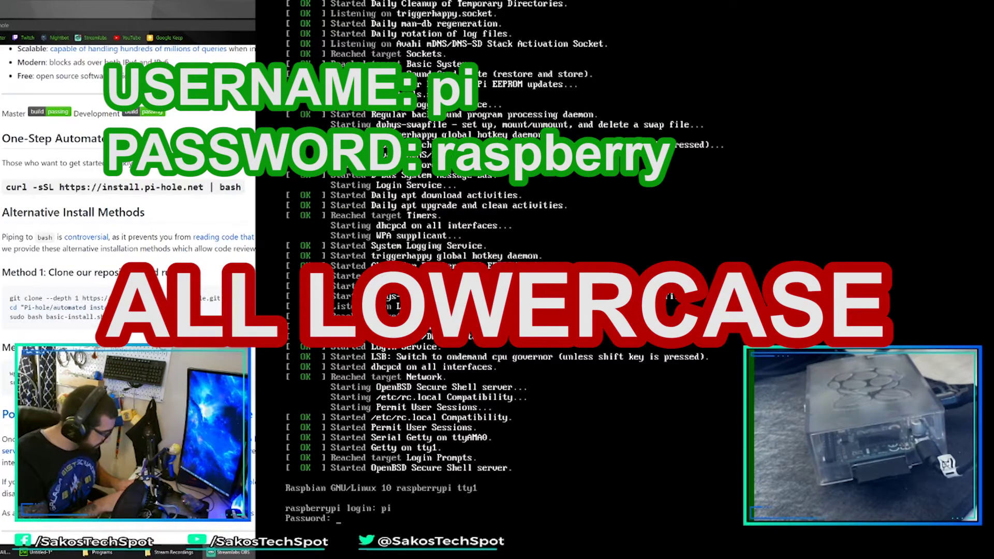
key(Return)
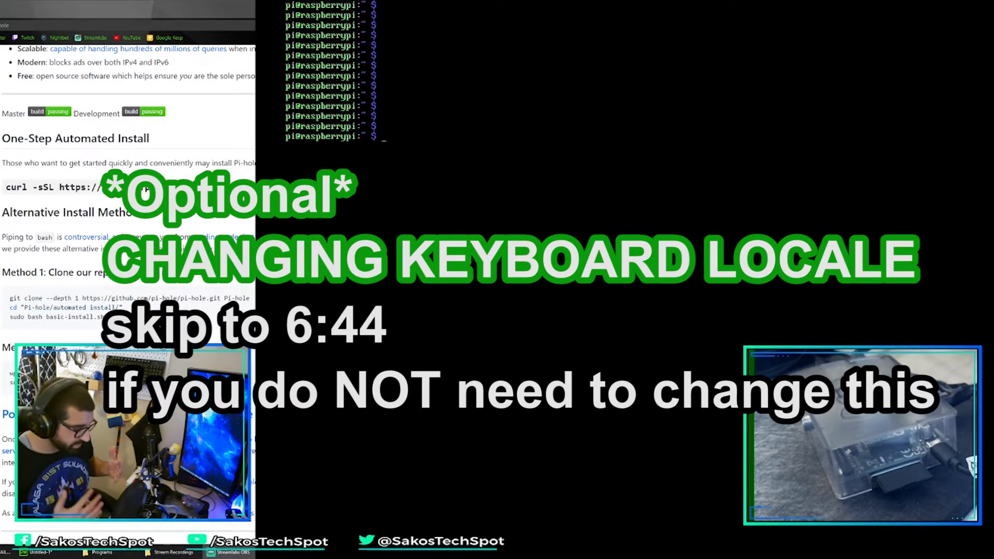
Test the keyboard with sample characters and ~, erase them, and type sudo raspi-config.
text(sdflkjlkasjflk)
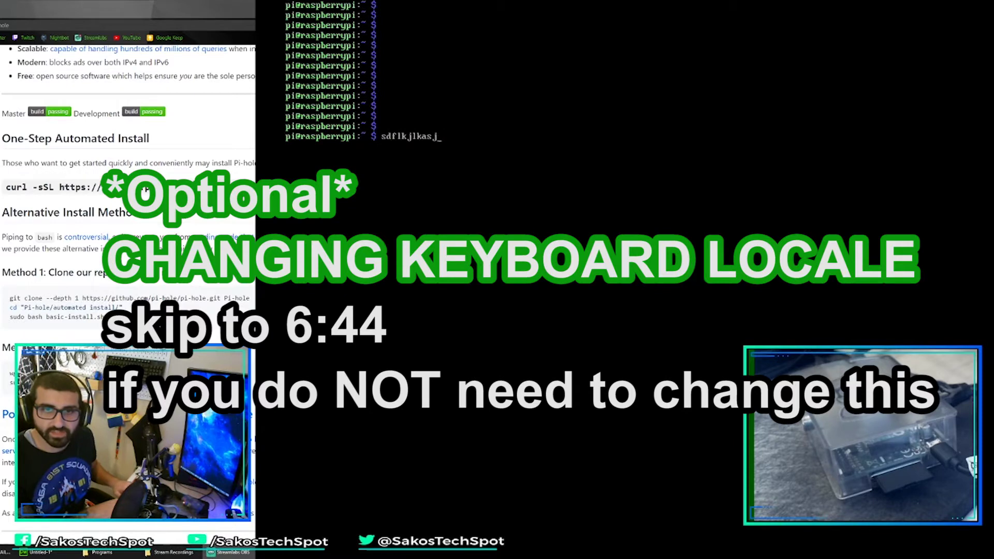
key(BackSpace)
key(BackSpace)
key(BackSpace)
key(BackSpace)
key(BackSpace)
key(BackSpace)
key(BackSpace)
key(BackSpace)
key(BackSpace)
key(BackSpace)
key(BackSpace)
key(BackSpace)
key(BackSpace)
key(BackSpace)
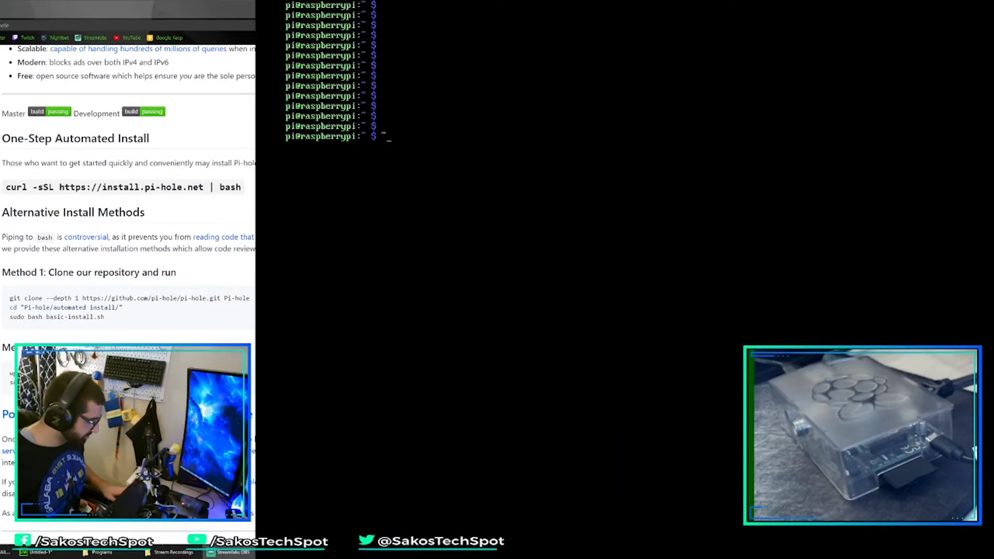
key(BackSpace)
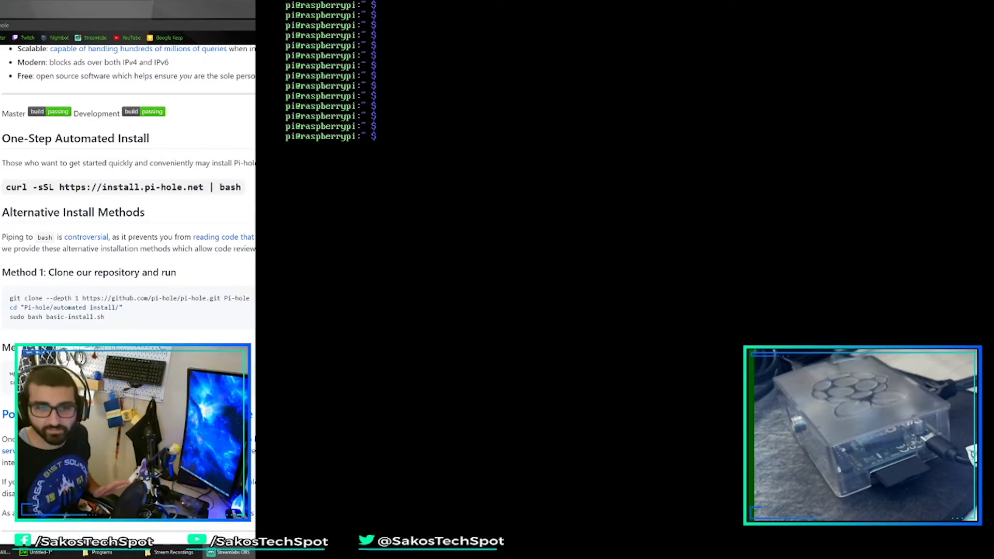
text(~~~)
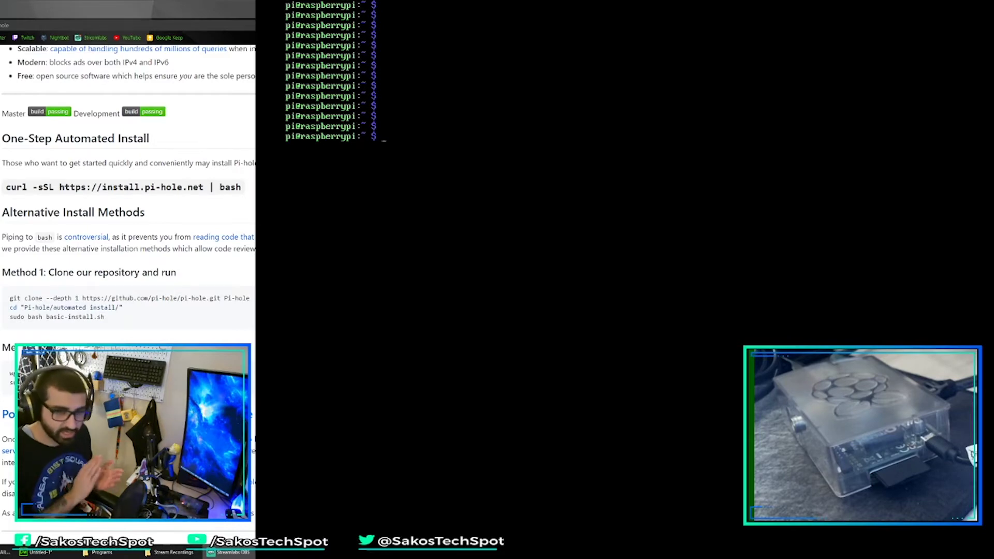
text(sudo)
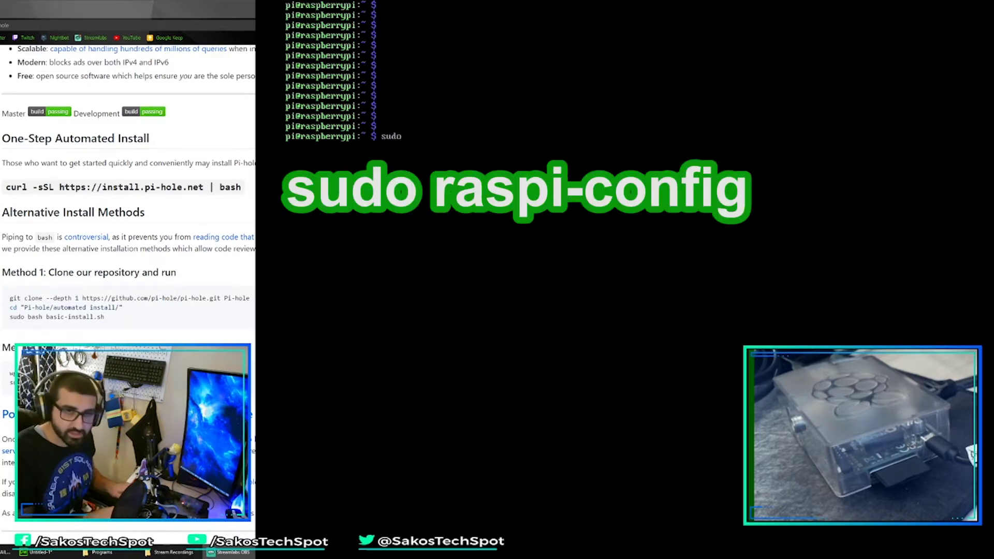
text( raspi-config)
Run raspi-config and set the keyboard model to Generic 104-key PC under Localisation Options.
key(Return)
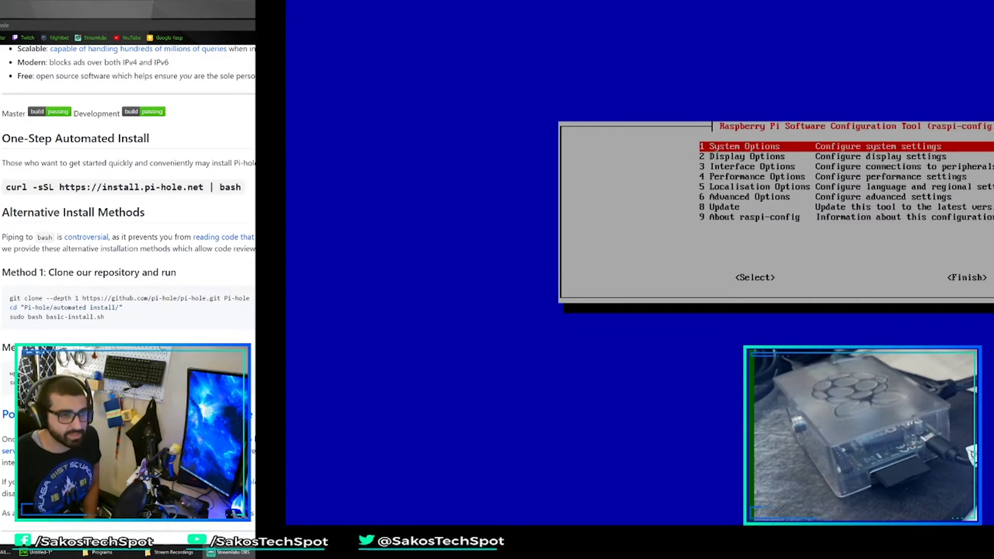
key(Down)
key(Down)
key(Down)
key(Down)
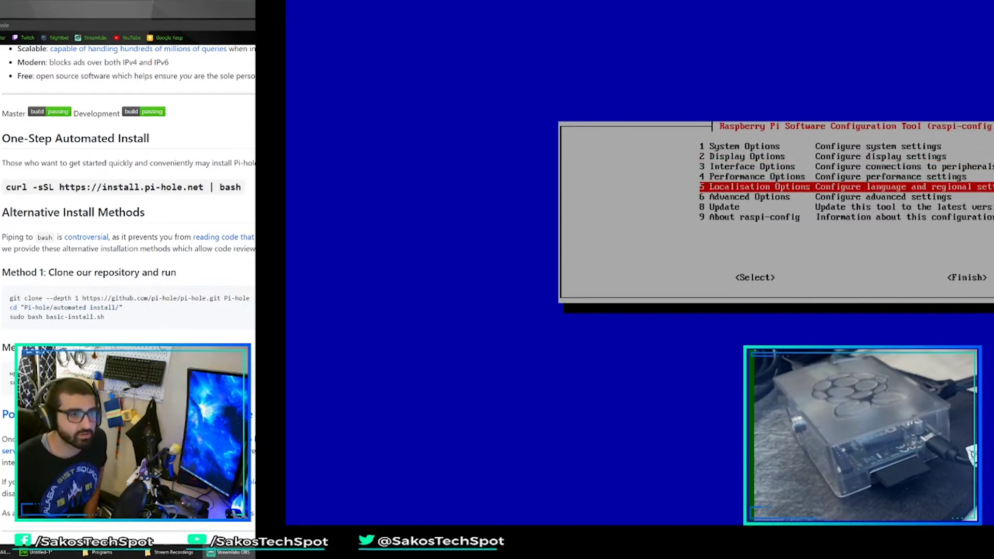
key(Return)
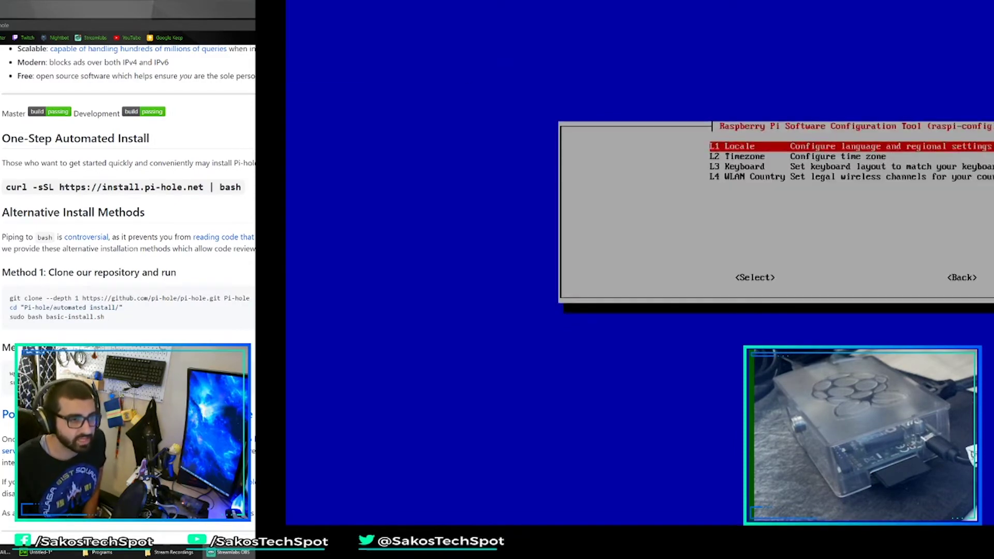
key(Down)
key(Down)
key(Return)
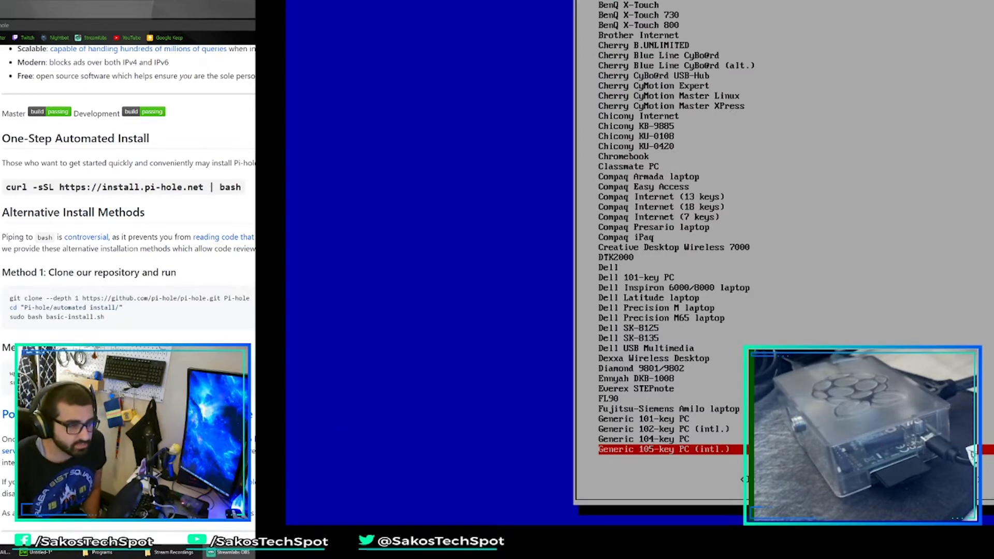
key(Down)
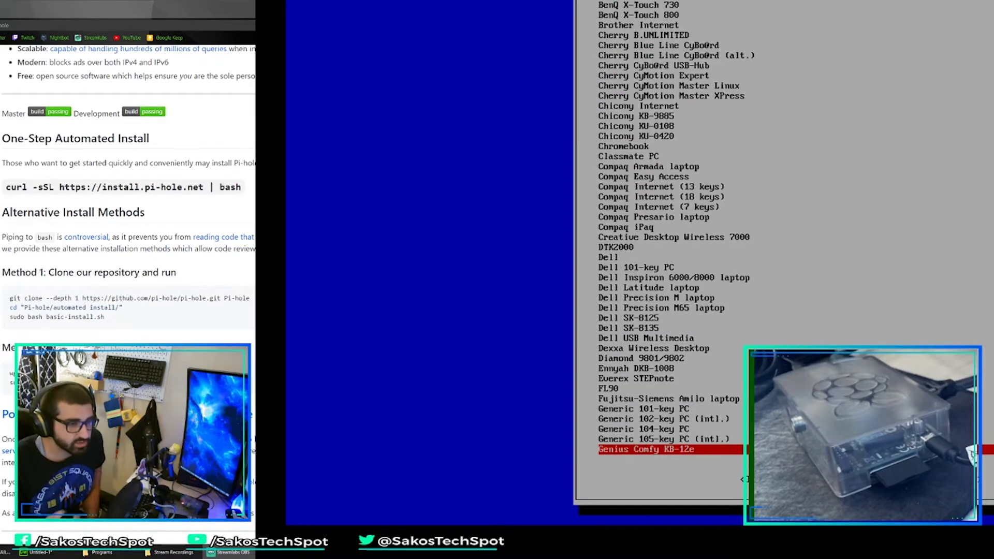
key(Up)
key(Up)
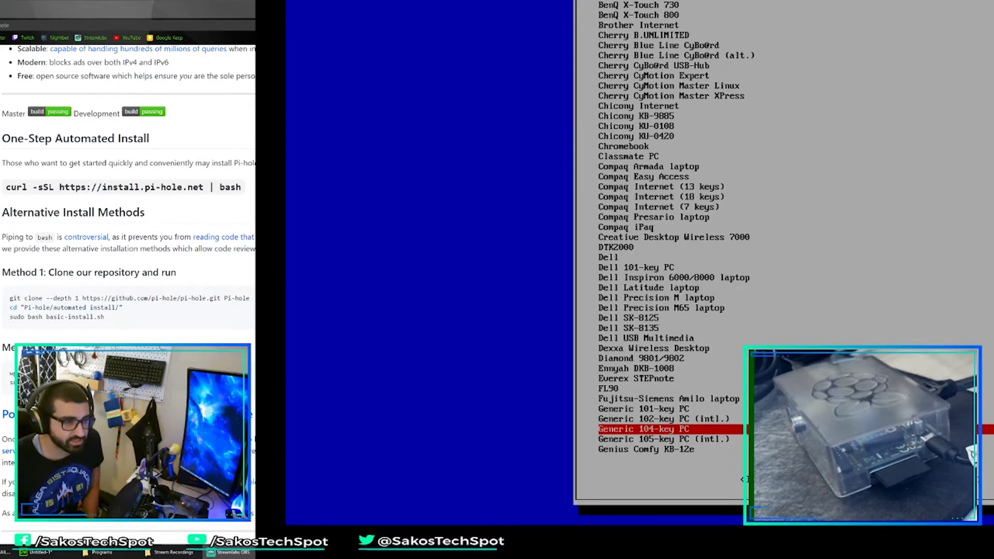
key(Return)
Choose English (US) as the keyboard country and layout from the Other list.
key(Down)
key(Down)
key(Down)
key(Down)
key(Down)
key(Down)
key(Down)
key(Down)
key(Down)
key(Up)
key(Up)
key(Up)
key(Up)
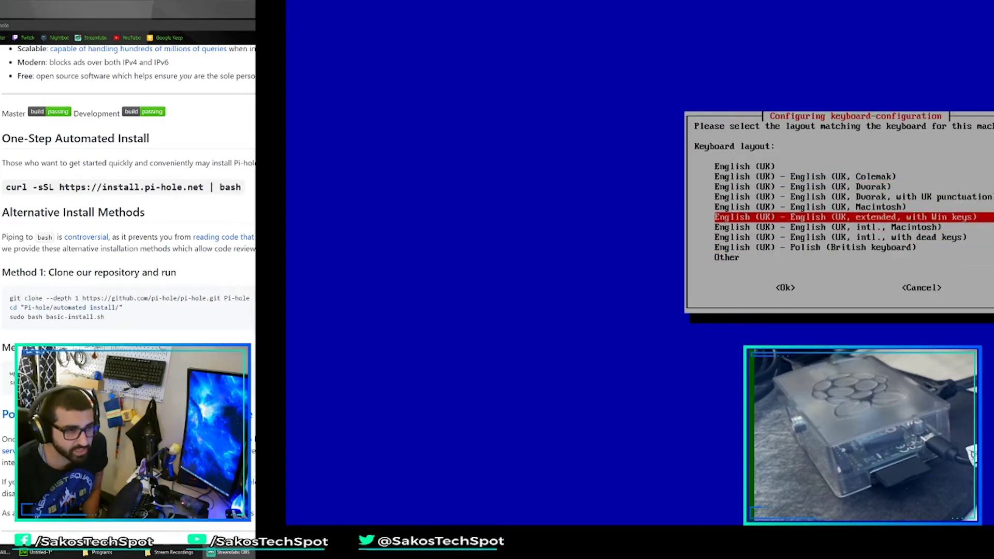
key(Up)
key(Up)
key(Up)
key(Up)
key(Up)
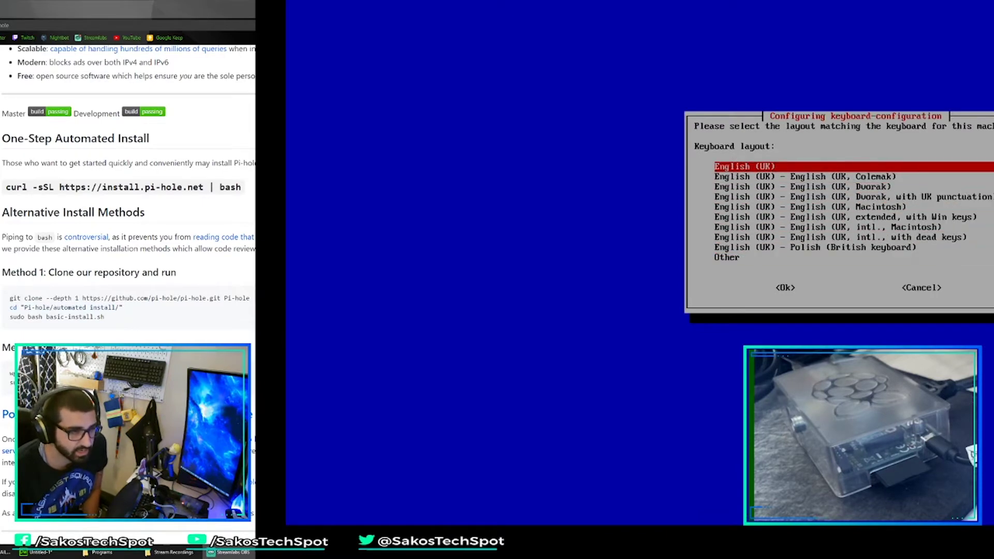
key(Down)
key(Down)
key(Down)
key(Down)
key(Down)
key(Down)
key(Down)
key(Down)
key(Down)
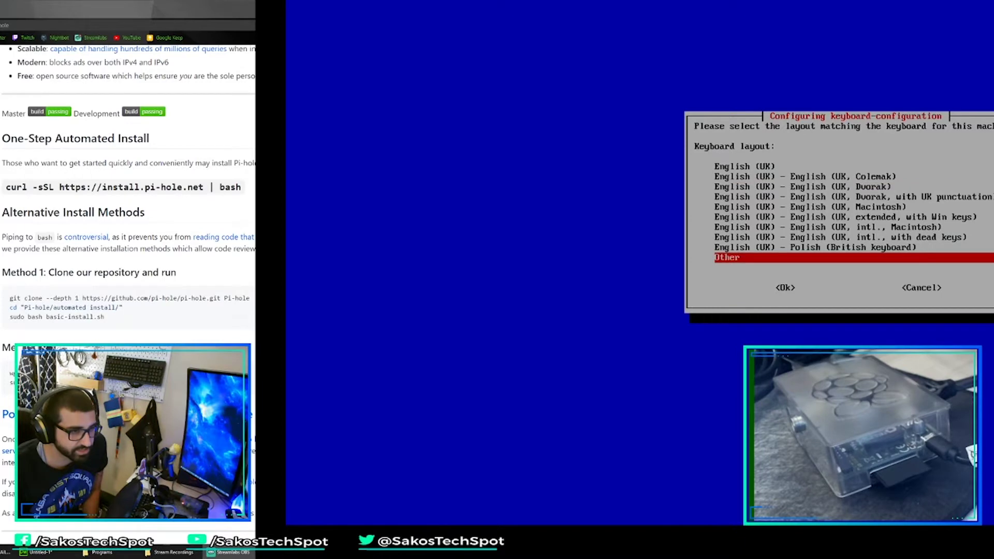
key(Return)
key(Down)
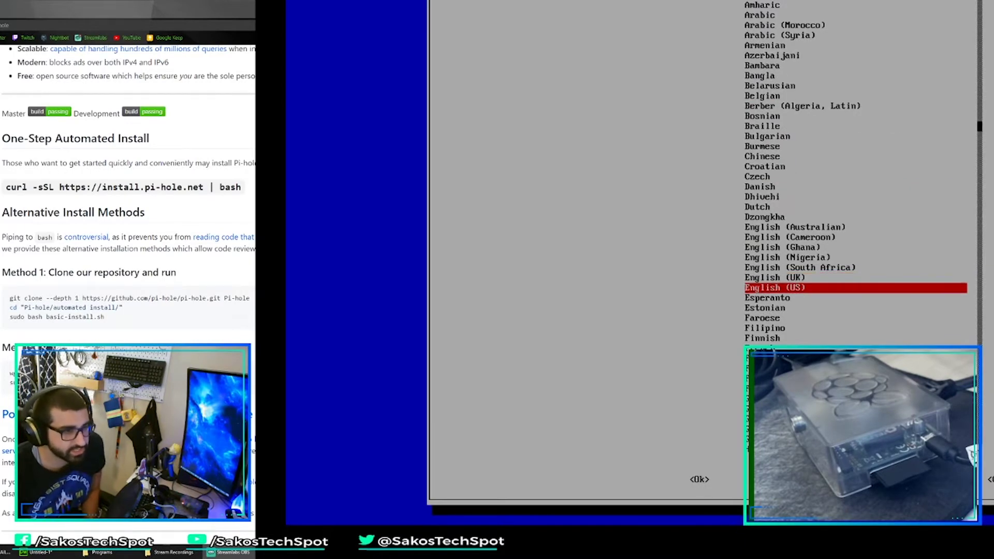
key(Return)
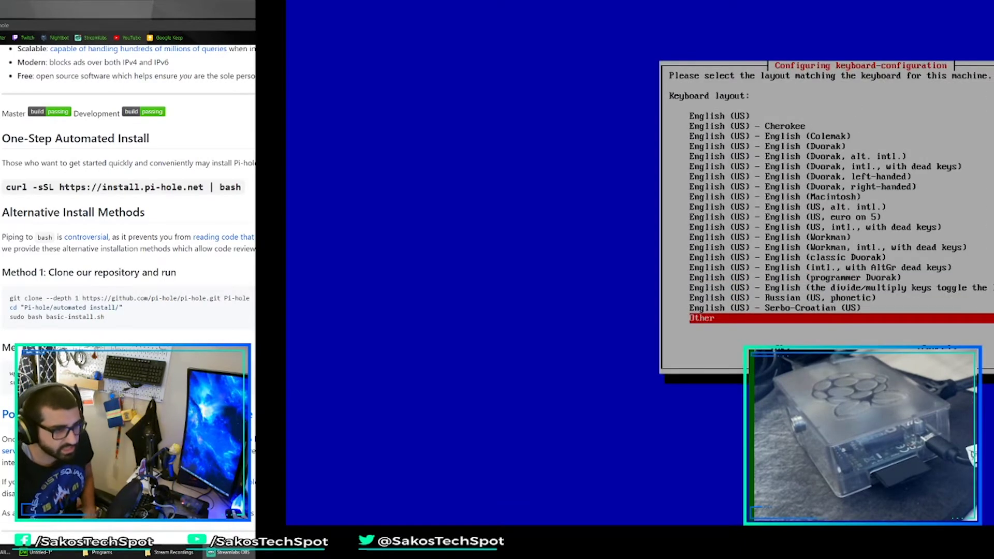
key(Up)
key(Up)
key(Up)
key(Up)
key(Up)
key(Up)
key(Up)
key(Up)
key(Up)
key(Up)
key(Up)
key(Up)
key(Up)
key(Up)
key(Up)
key(Up)
key(Up)
key(Up)
key(Up)
key(Up)
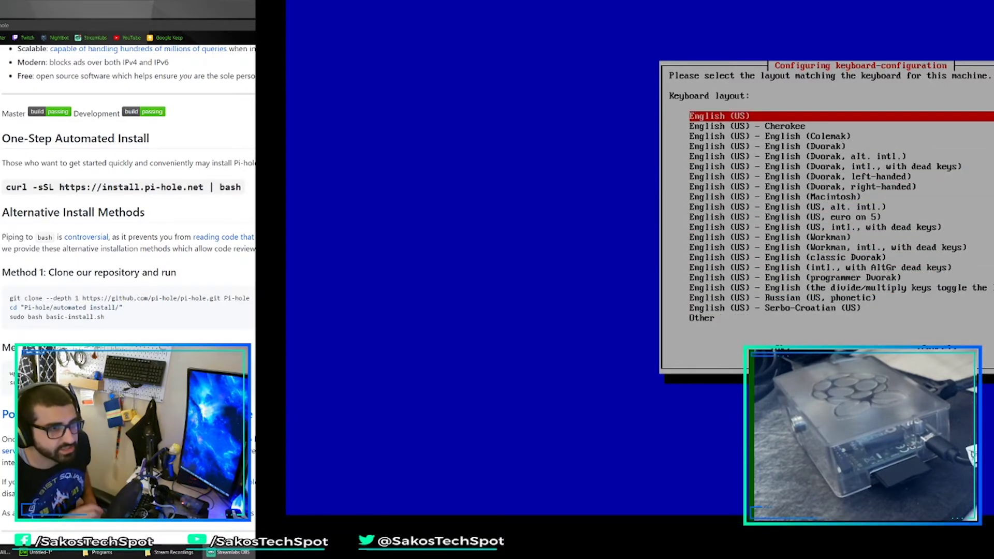
key(Return)
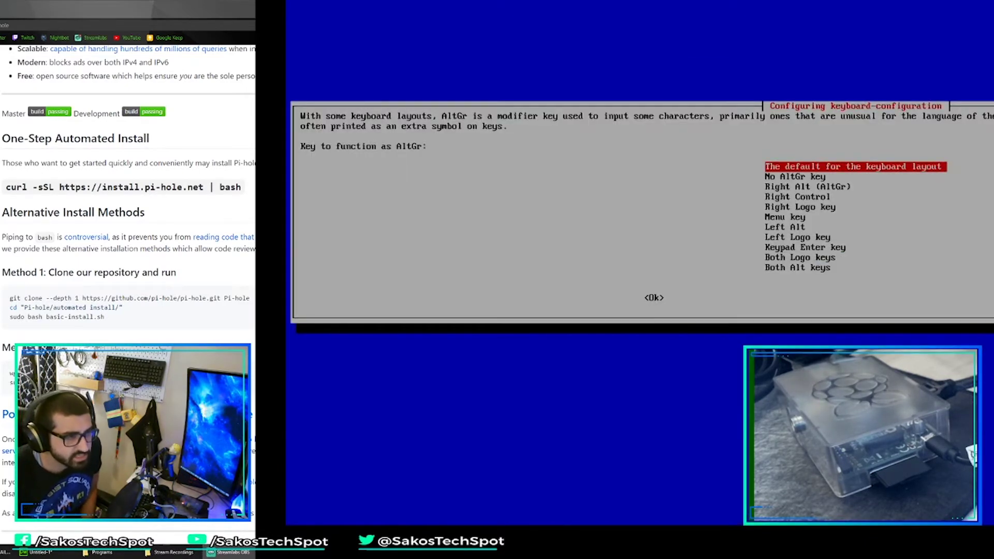
Keep the default AltGr key, use no compose key, and exit raspi-config to the shell.
key(Return)
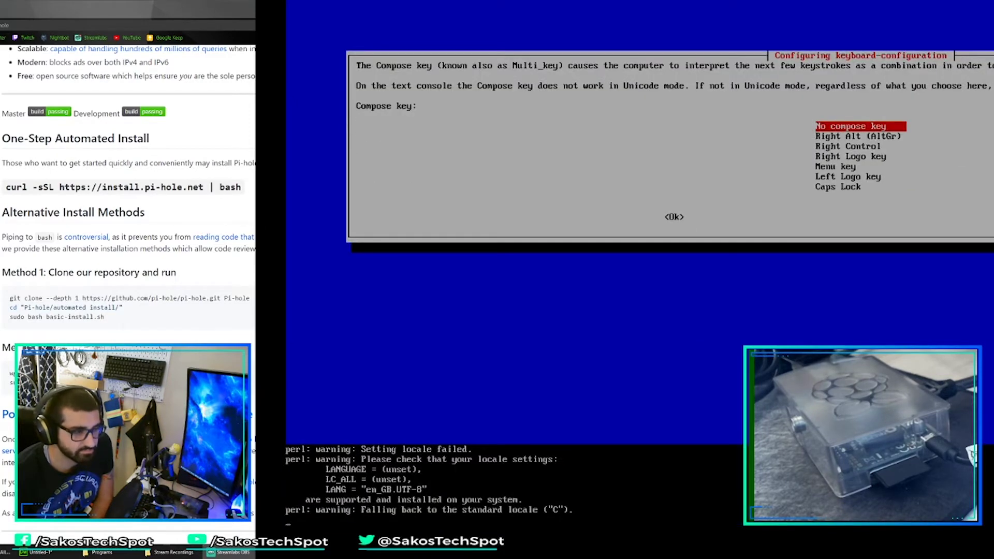
key(Return)
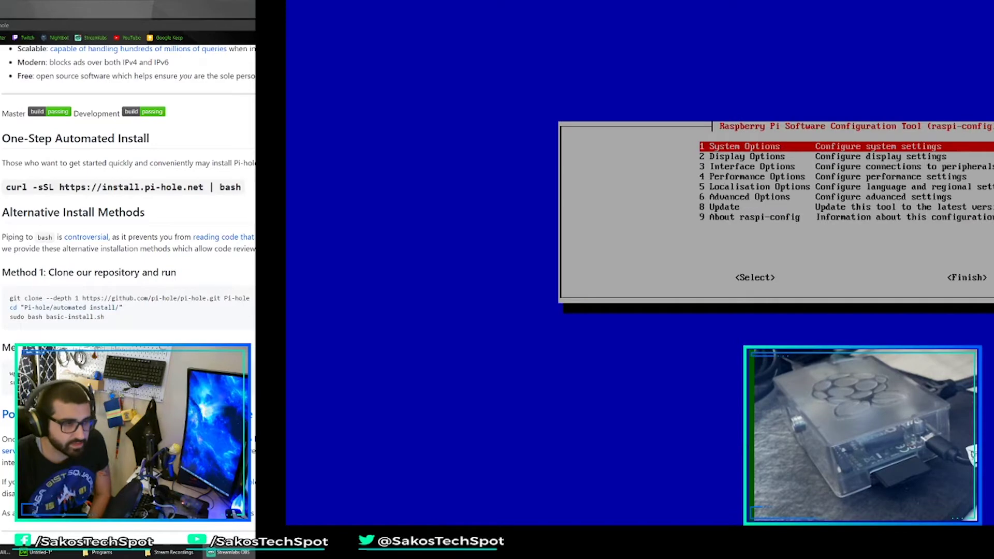
key(Tab)
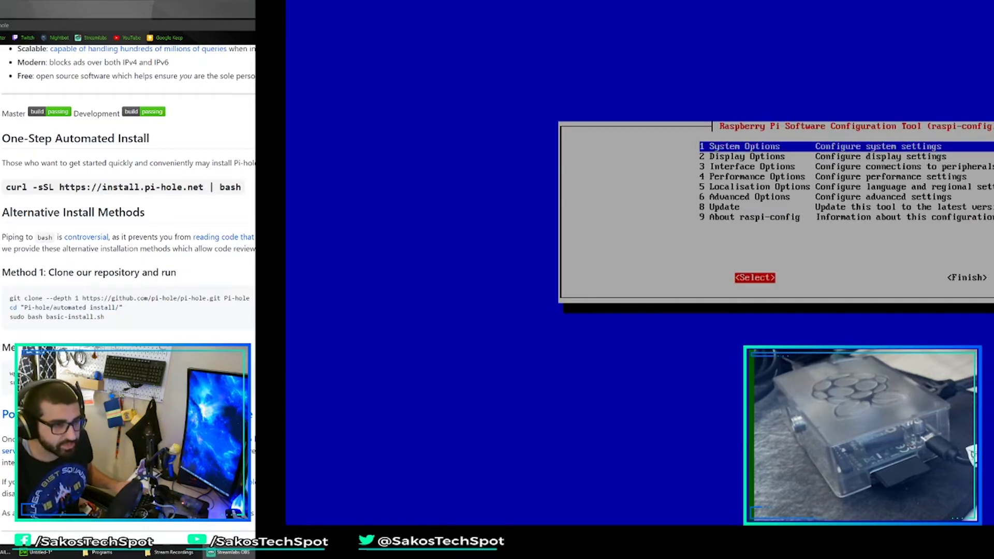
key(Tab)
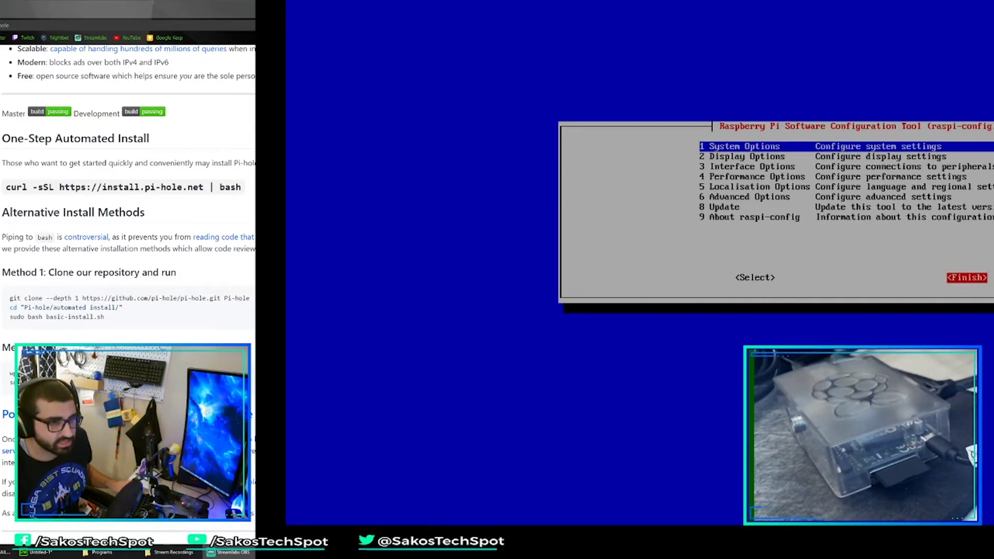
key(Return)
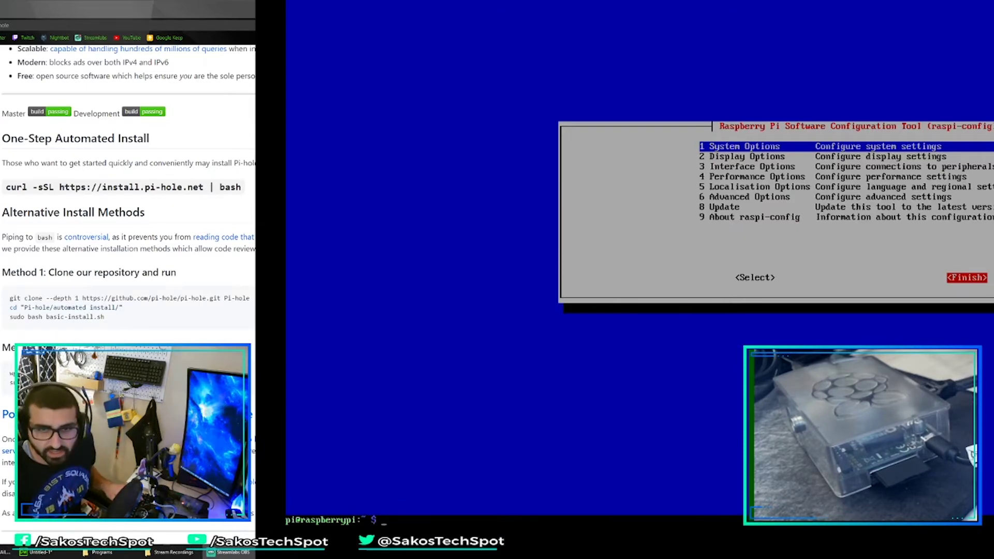
key(Return)
key(Return)
key(Return)
key(Return)
key(Return)
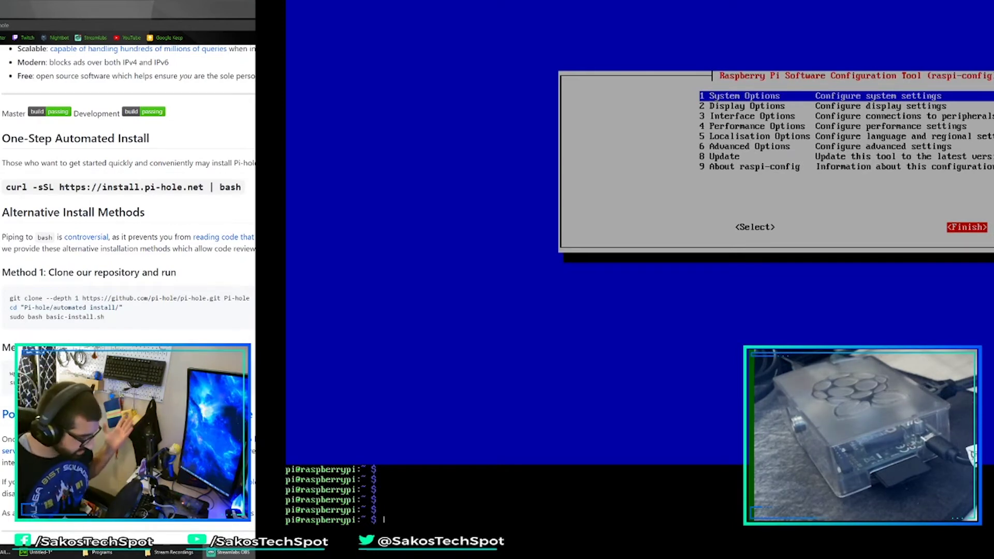
text(||||)
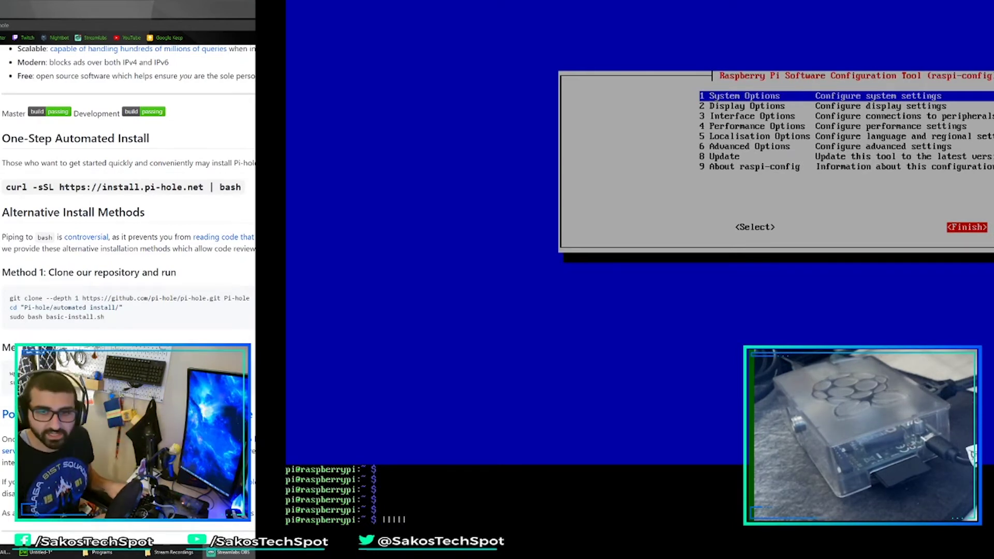
key(BackSpace)
key(BackSpace)
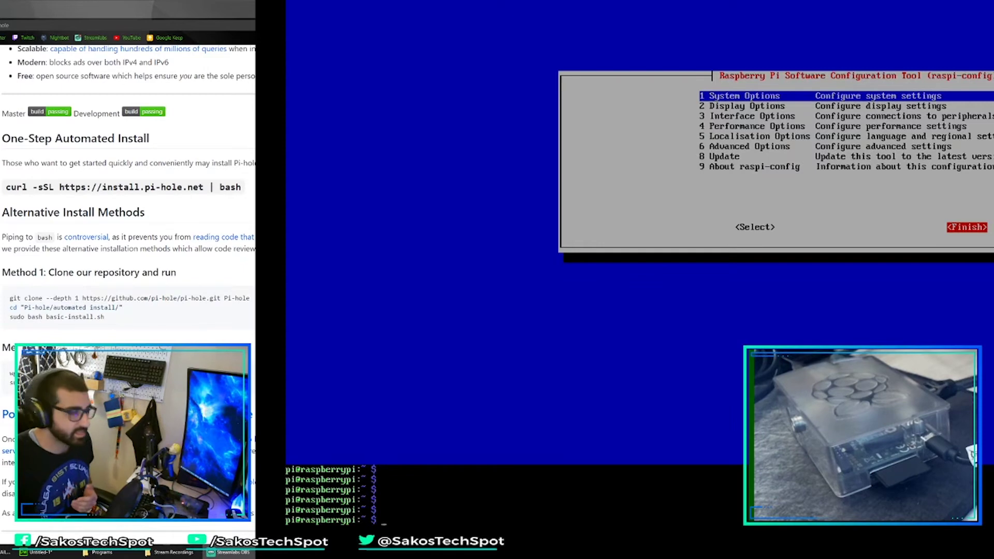
triple_click(215, 186)
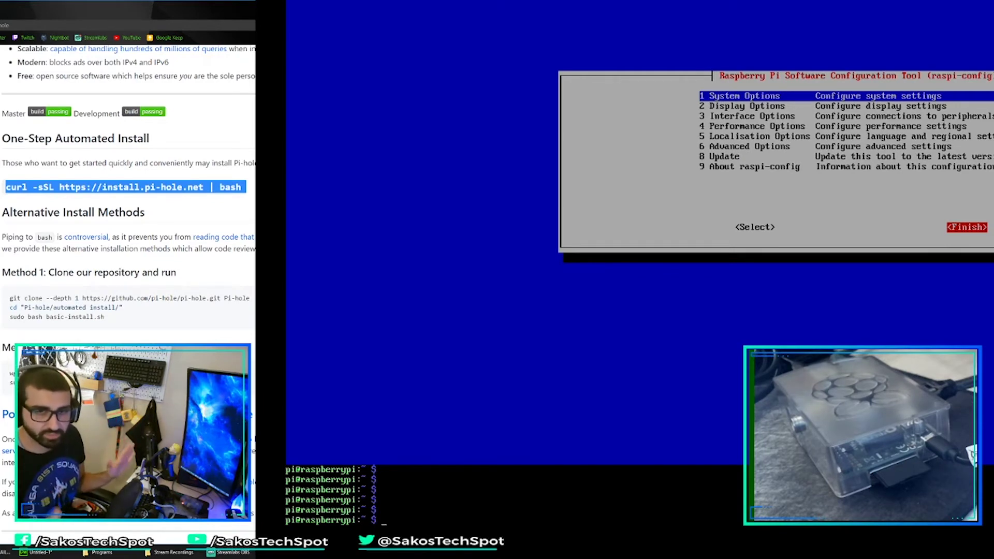
text(curl)
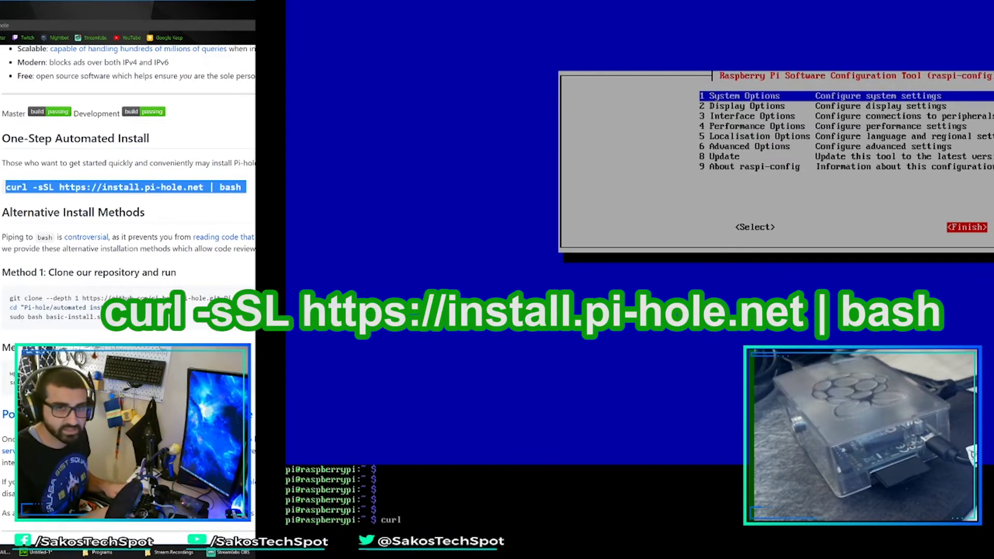
text( -)
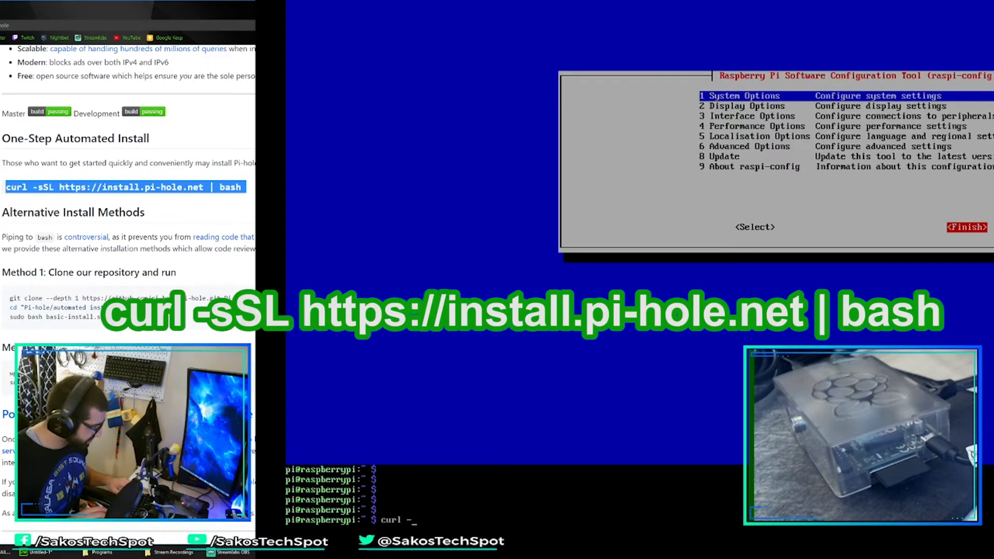
text(sSL)
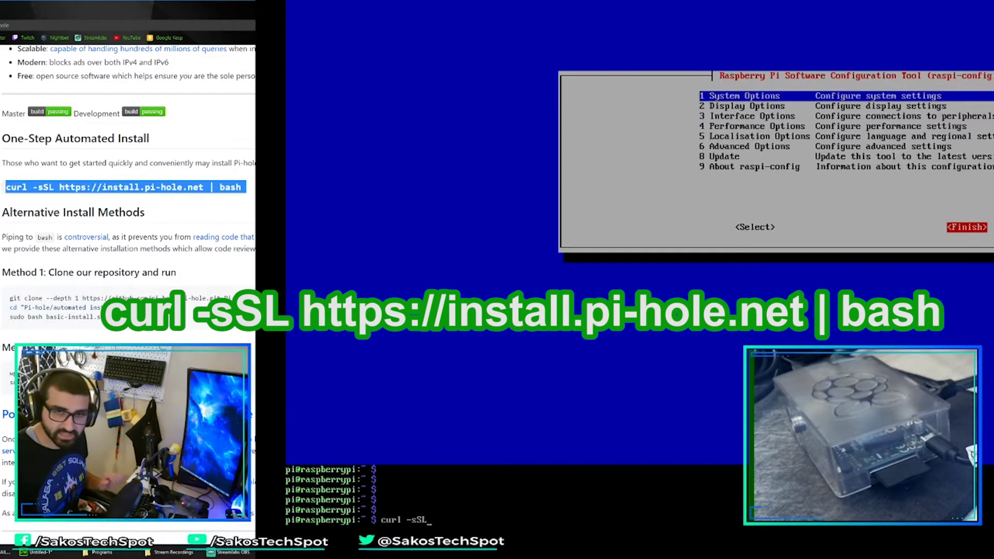
text( https)
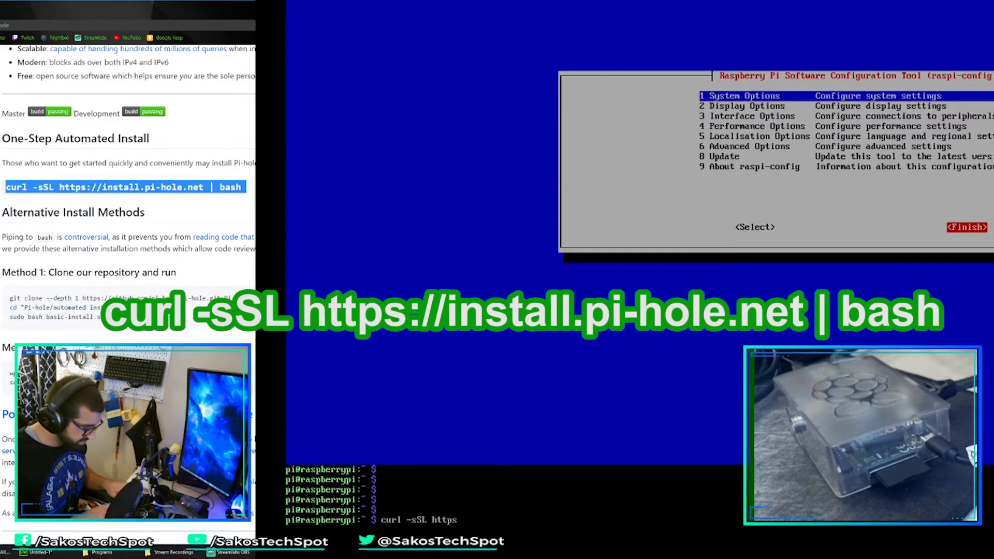
text(://insta)
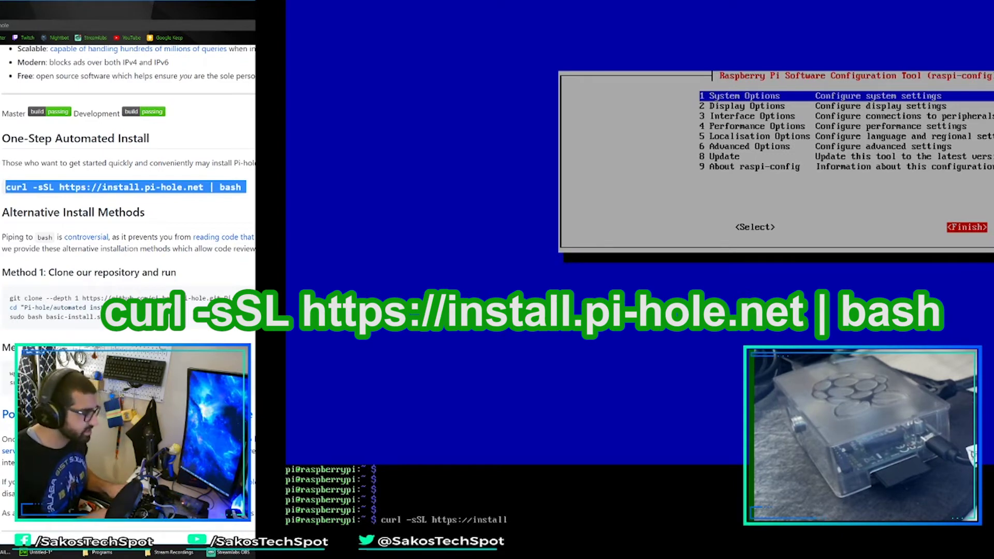
text(ll.pi)
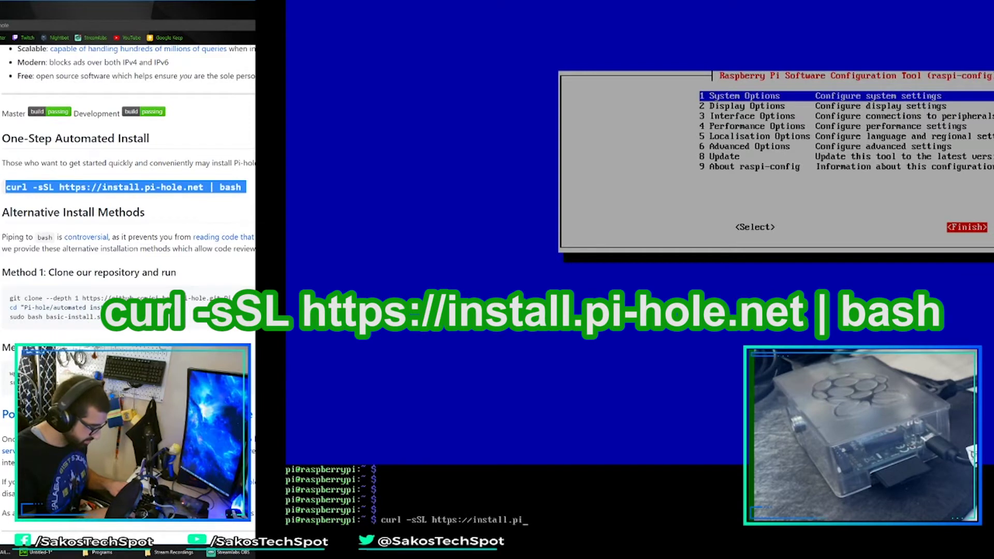
text(-hole.)
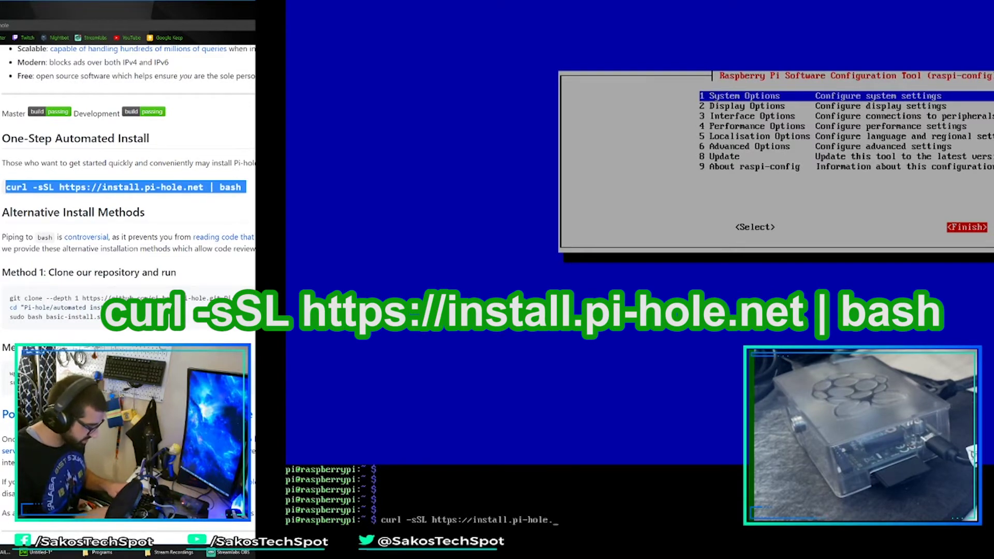
text(net)
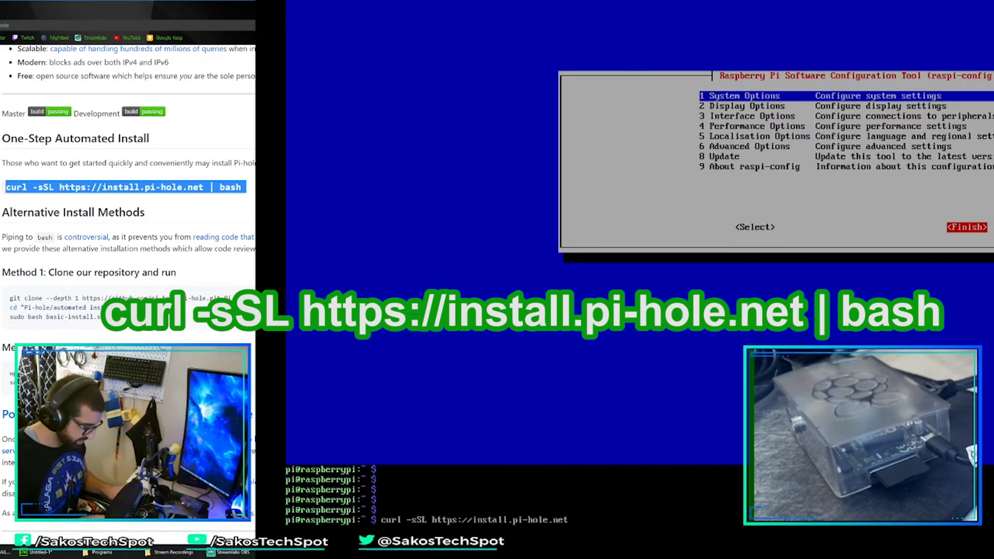
text( |)
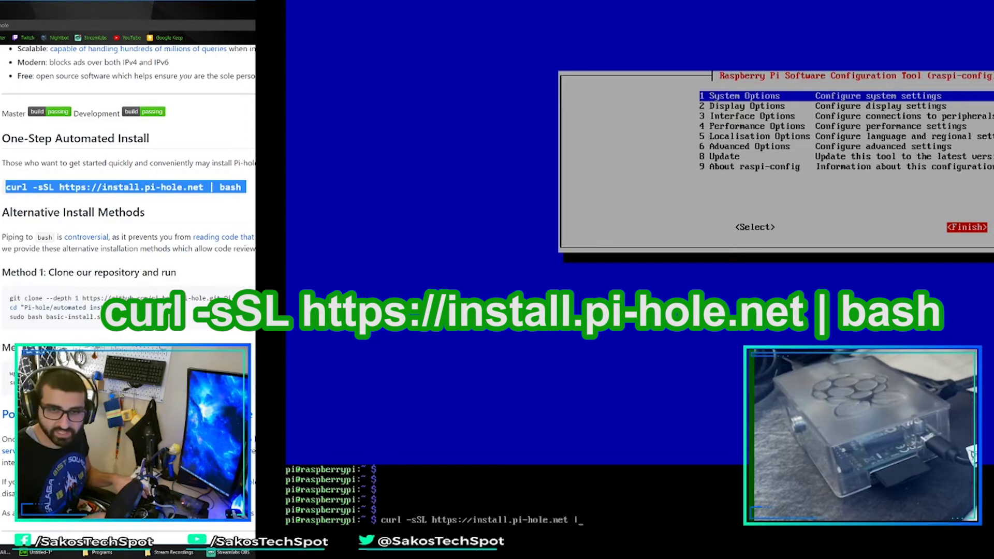
text( bash)
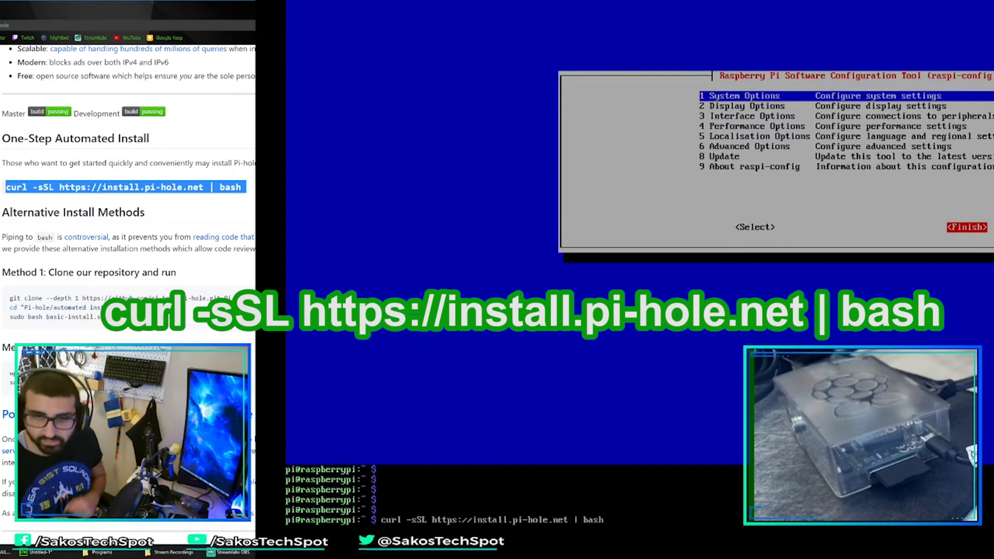
key(Return)
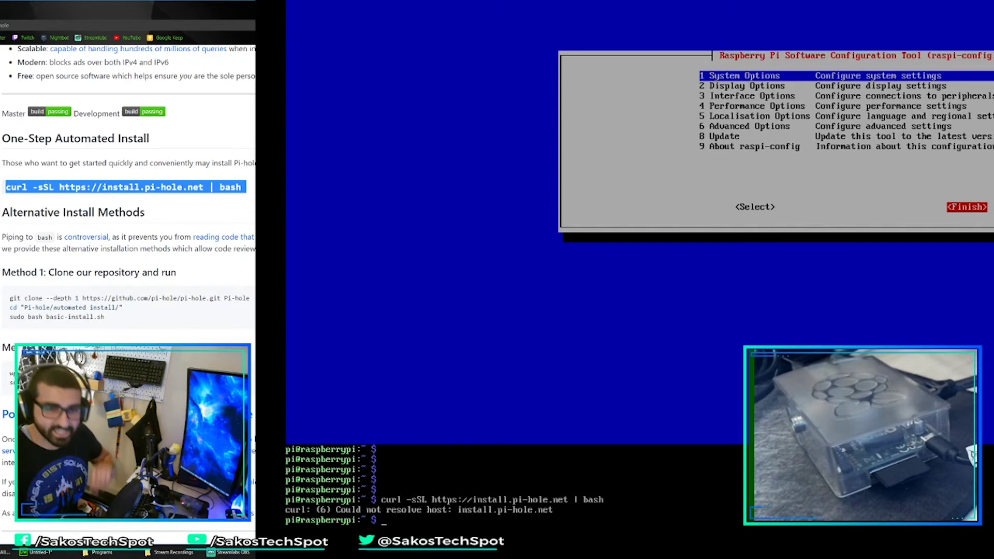
key(Up)
key(Return)
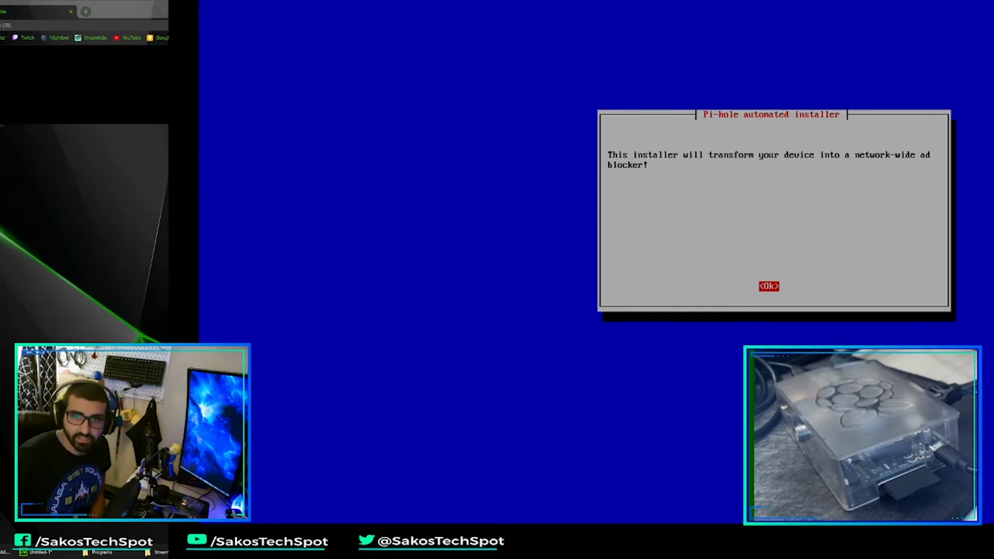
Dismiss the installer's welcome, donation and Static IP Needed notices.
key(Return)
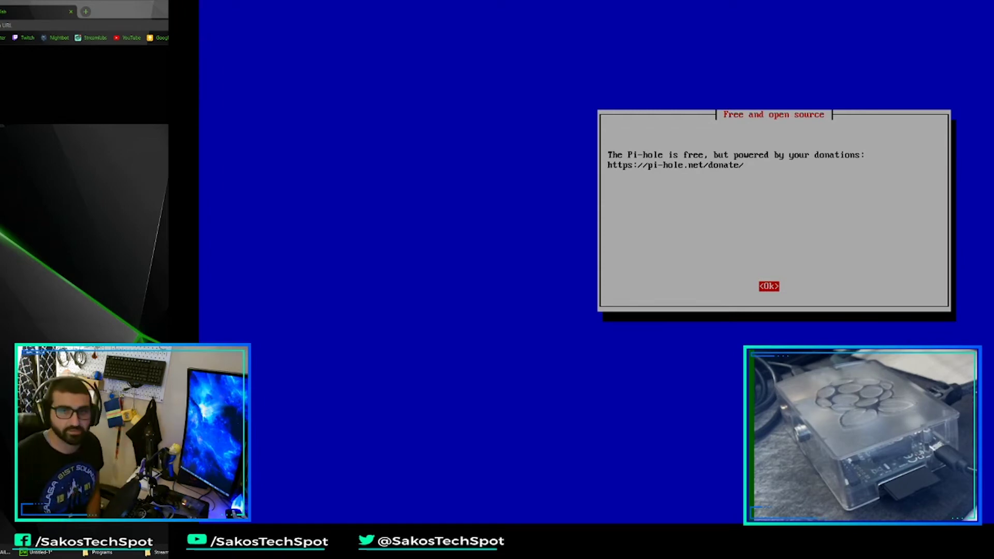
key(Return)
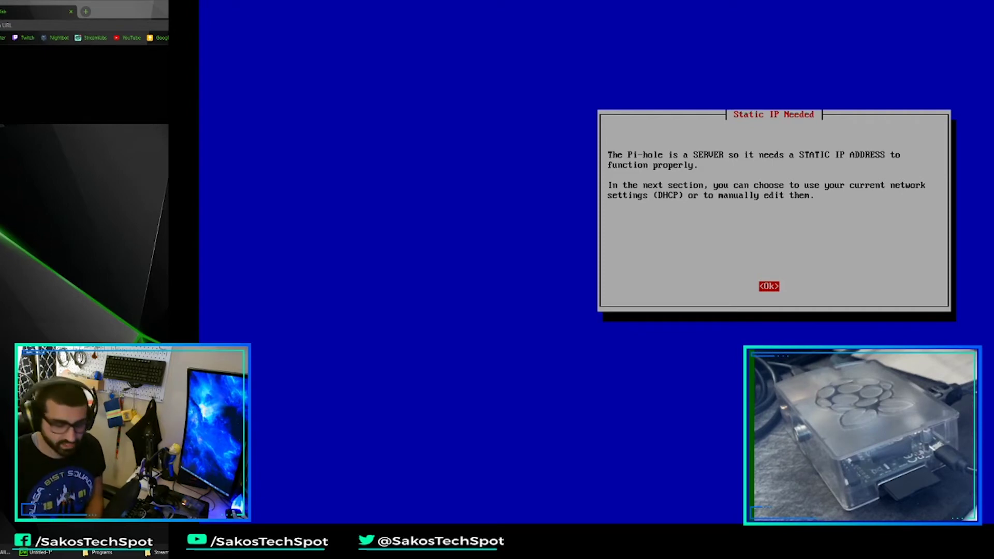
key(Return)
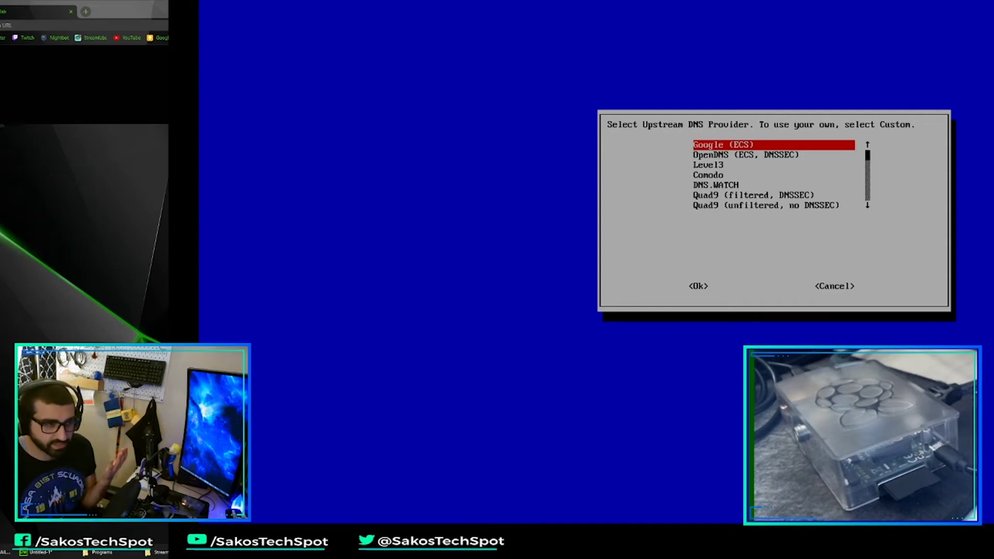
Highlight Cloudflare in the Select Upstream DNS Provider list and confirm it.
key(Down)
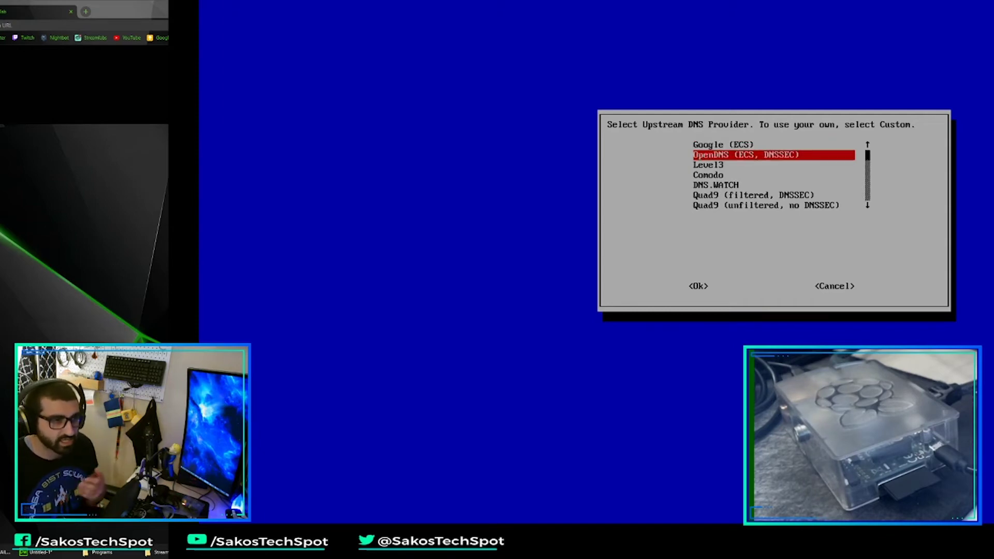
key(Down)
key(Down)
key(Down)
key(Down)
key(Down)
key(Down)
key(Down)
key(Down)
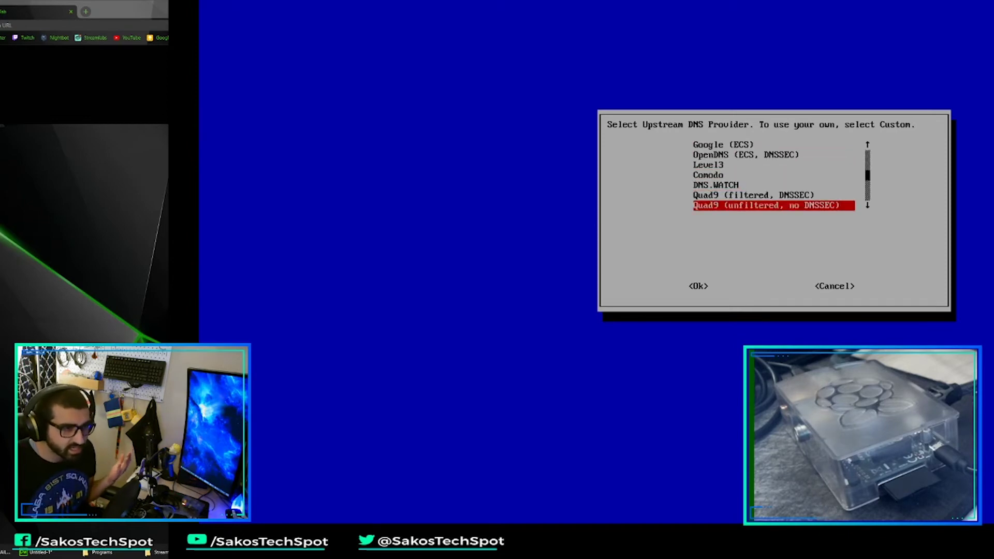
key(Up)
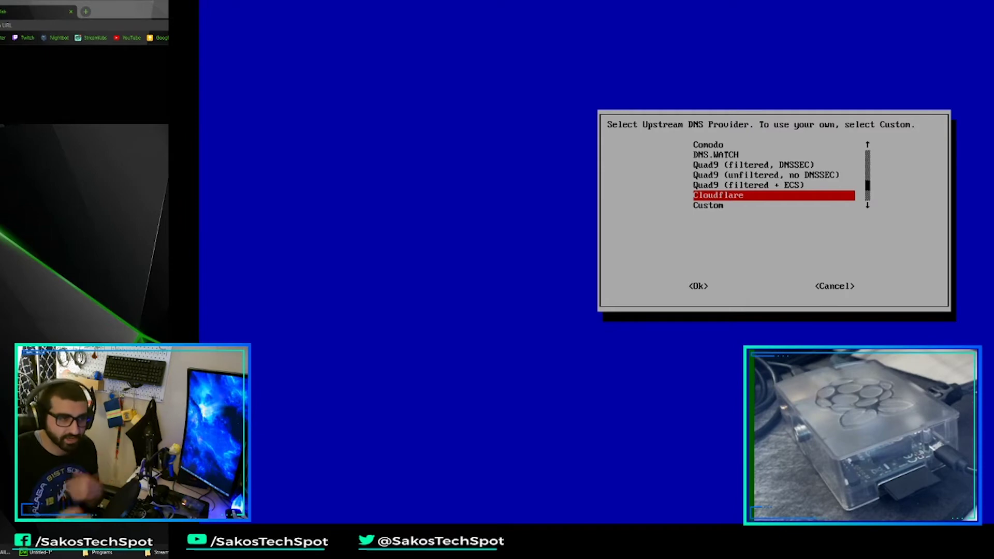
key(Down)
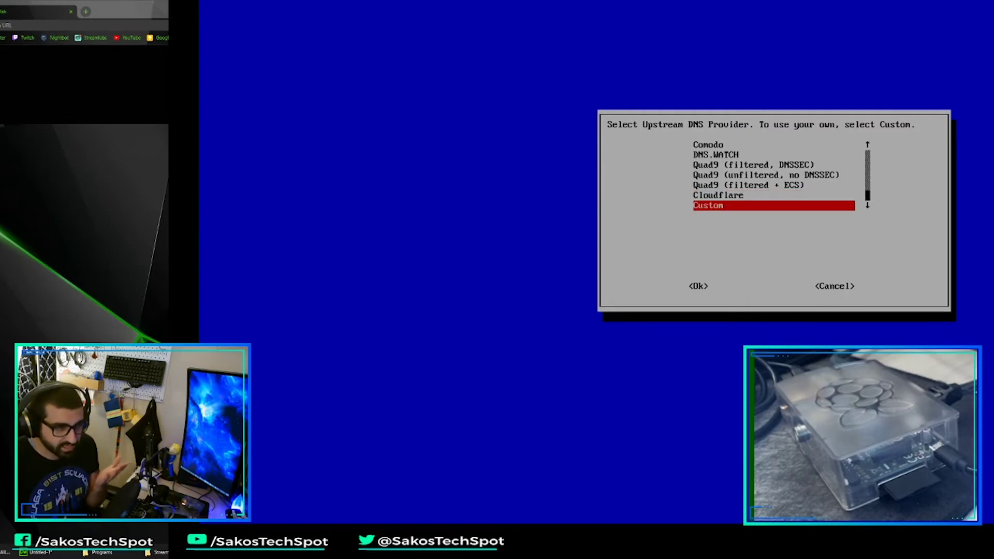
key(Up)
key(Up)
key(Up)
key(Up)
key(Up)
key(Up)
key(Up)
key(Up)
key(Up)
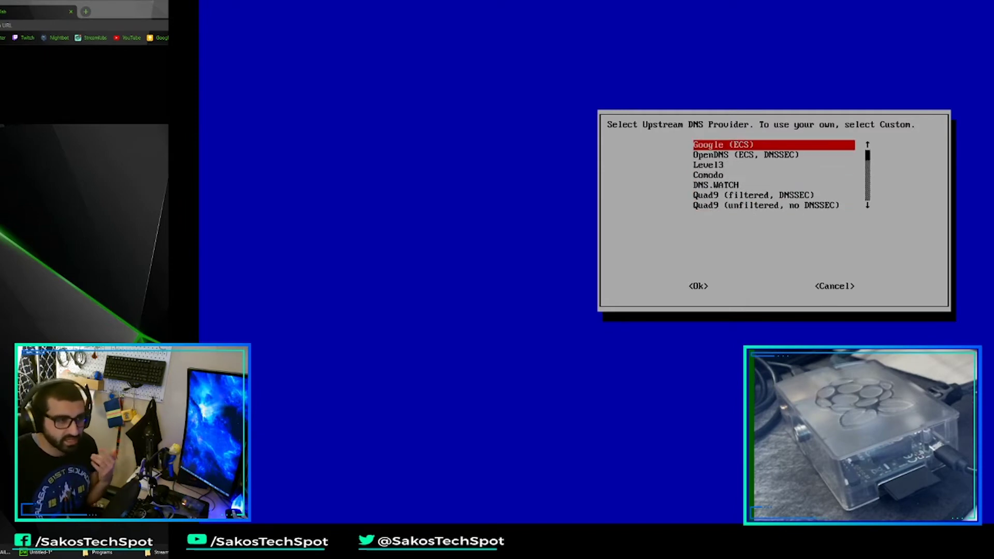
key(Down)
key(Down)
key(Down)
key(Down)
key(Down)
key(Down)
key(Down)
key(Down)
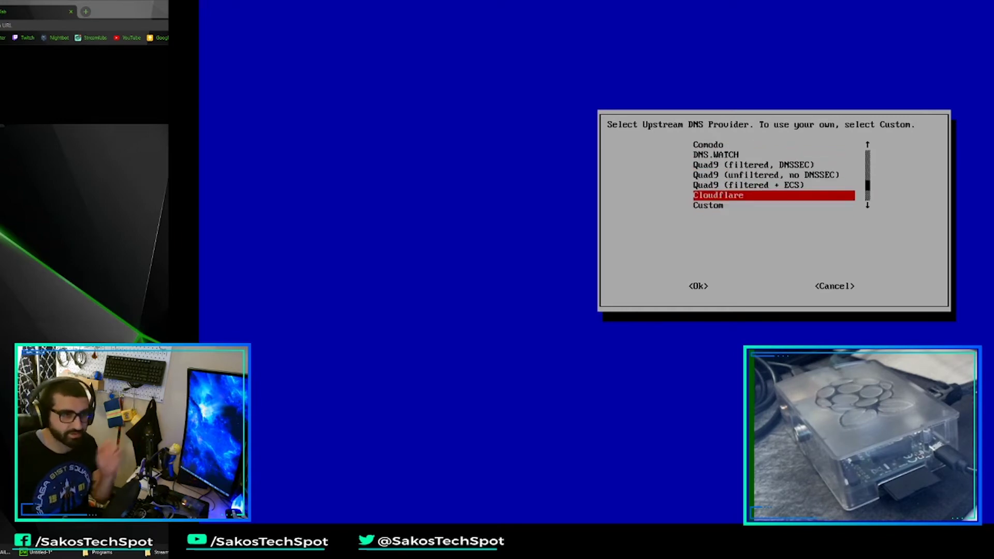
key(Return)
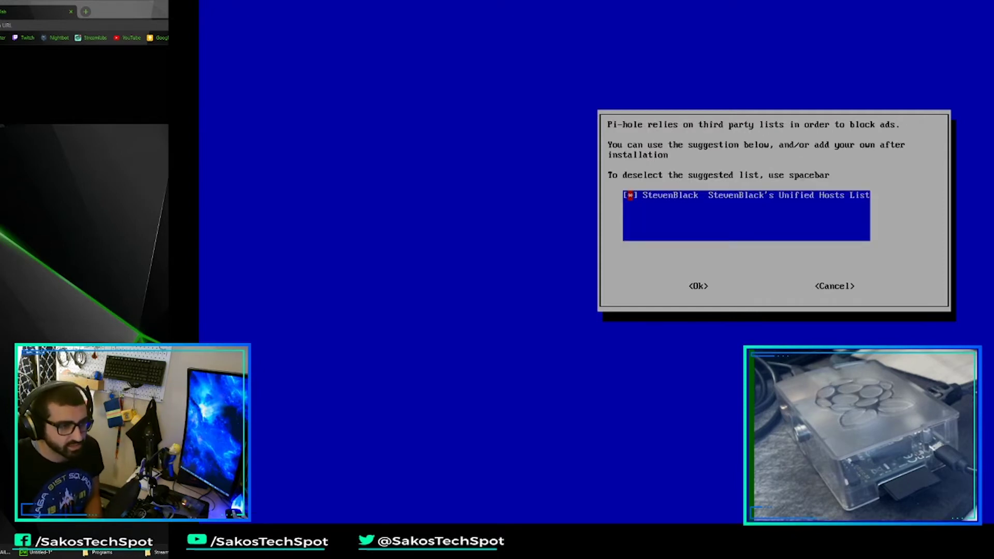
Confirm the StevenBlack blocklist, then confirm ad blocking with both IPv4 and IPv6 checked.
key(Tab)
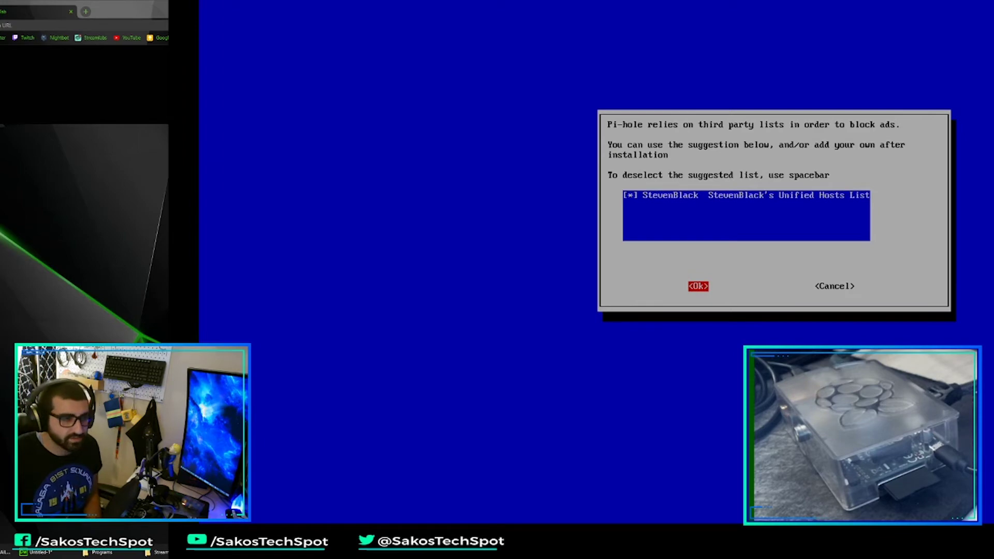
key(Return)
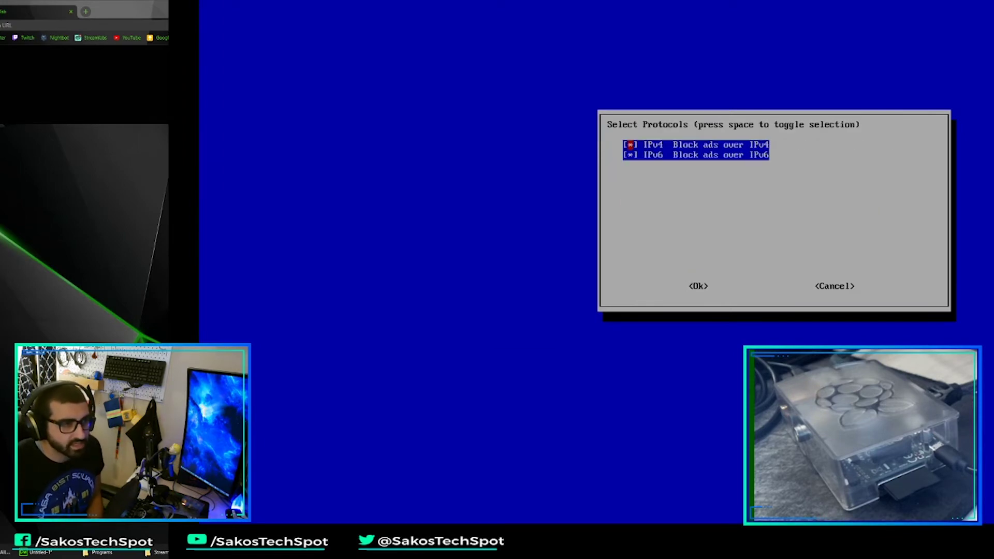
key(Tab)
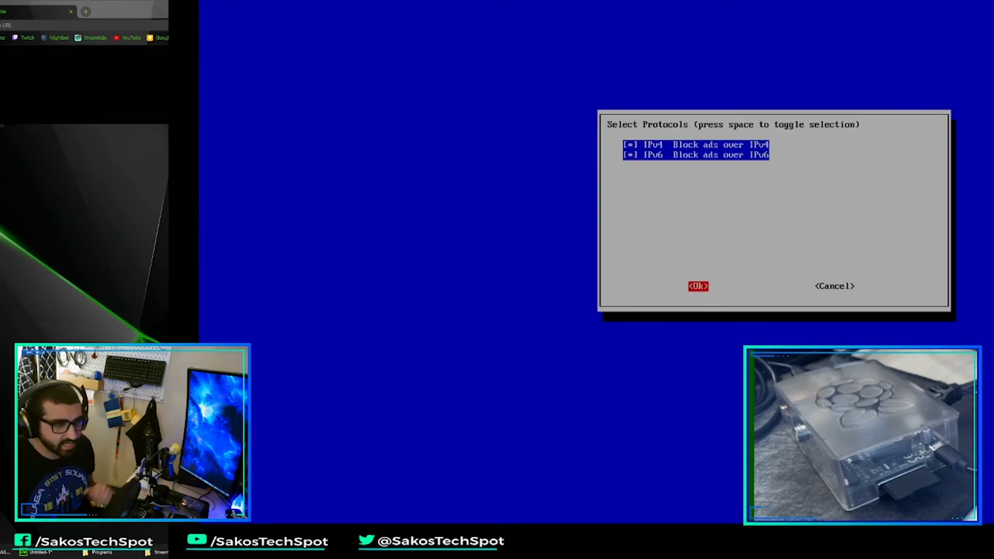
key(Return)
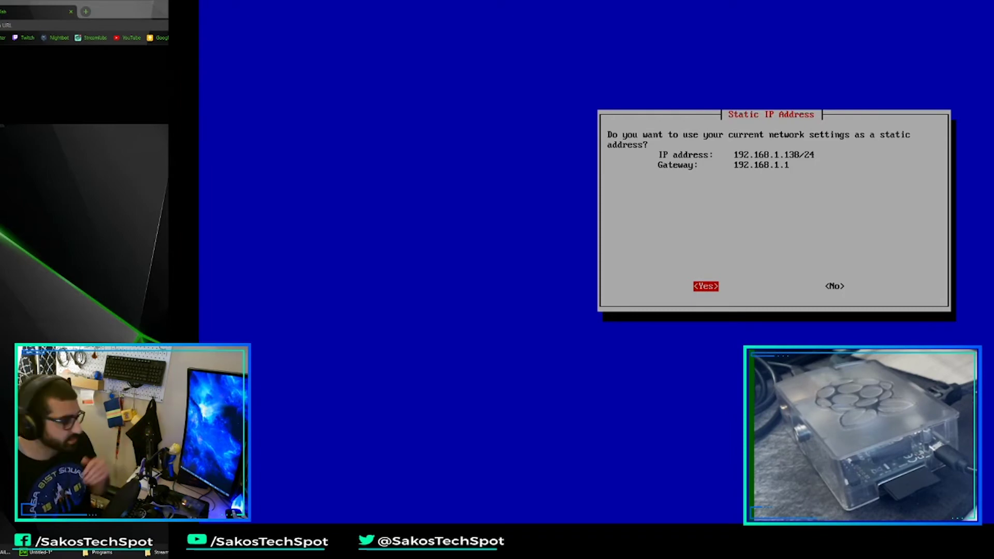
Run ipconfig /all in a Windows Command Prompt and highlight the 192.168.1.1 default gateway.
key(super)
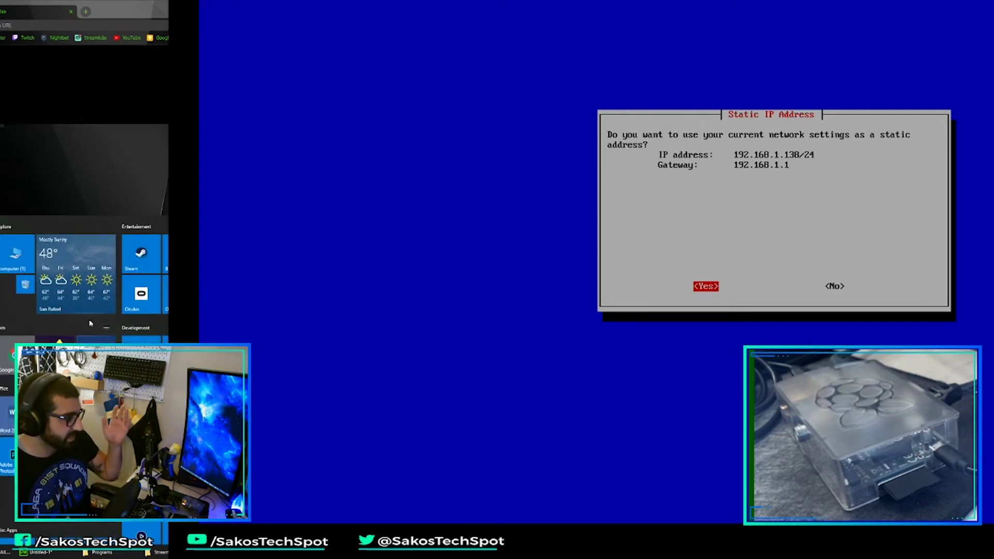
text(cmd)
key(Return)
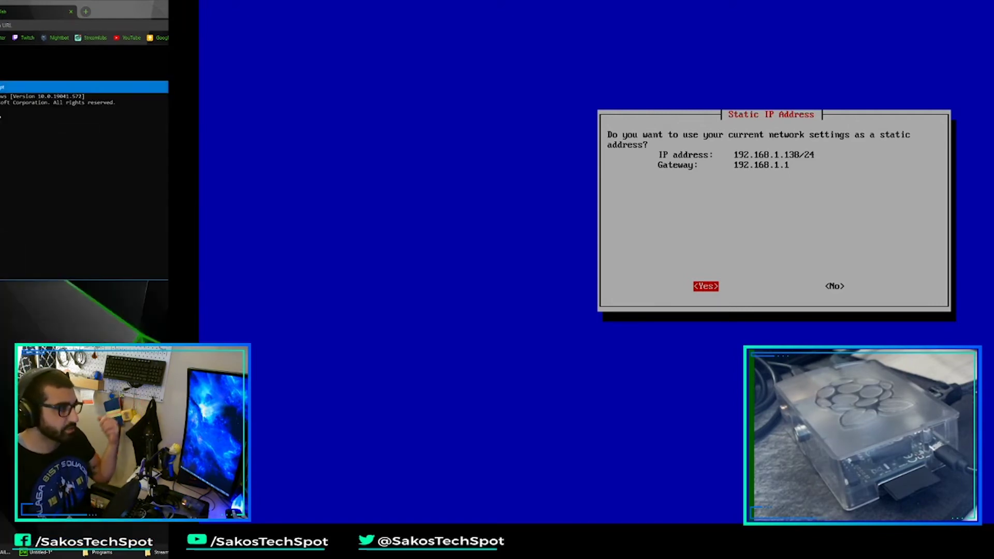
drag(152, 86, 152, 24)
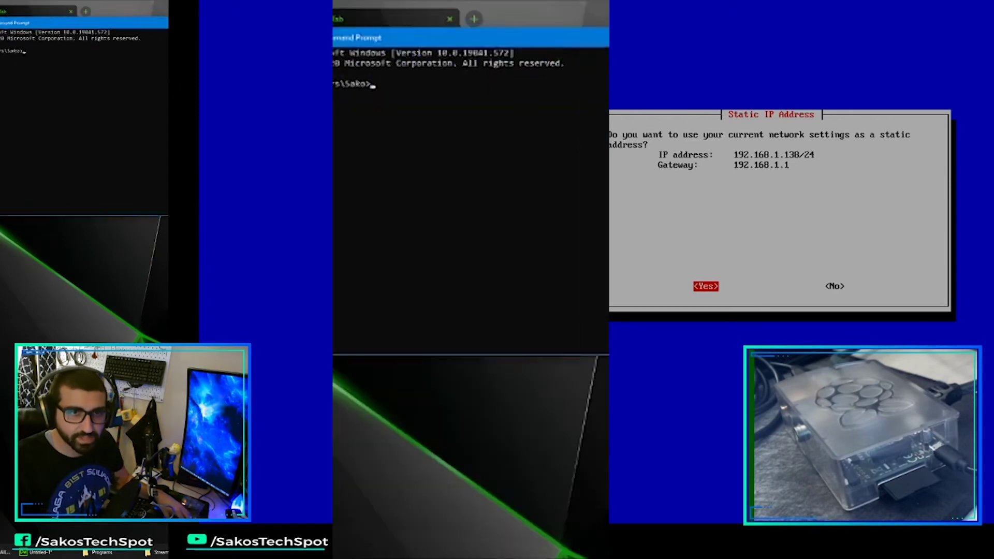
text(ipconfig /all)
key(Return)
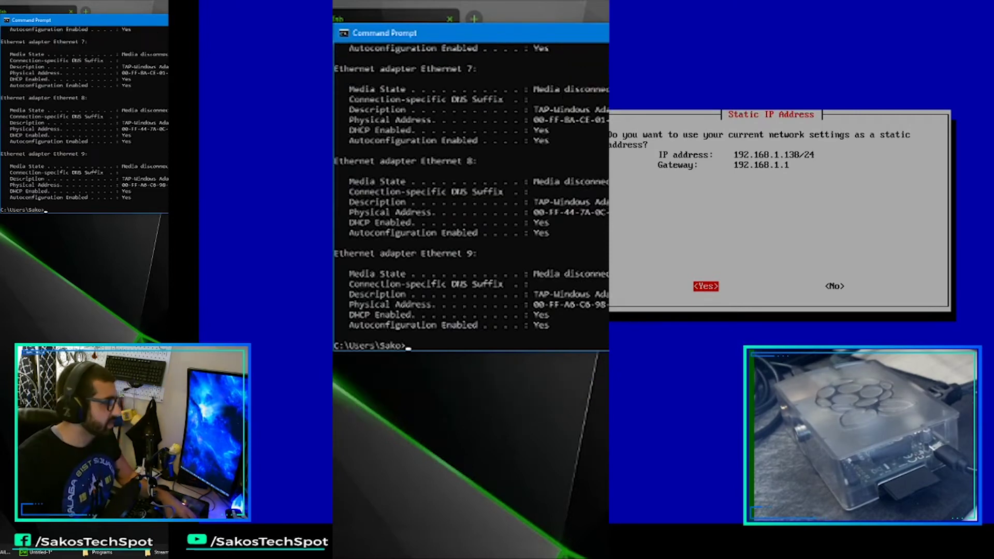
key(super+shift+Up)
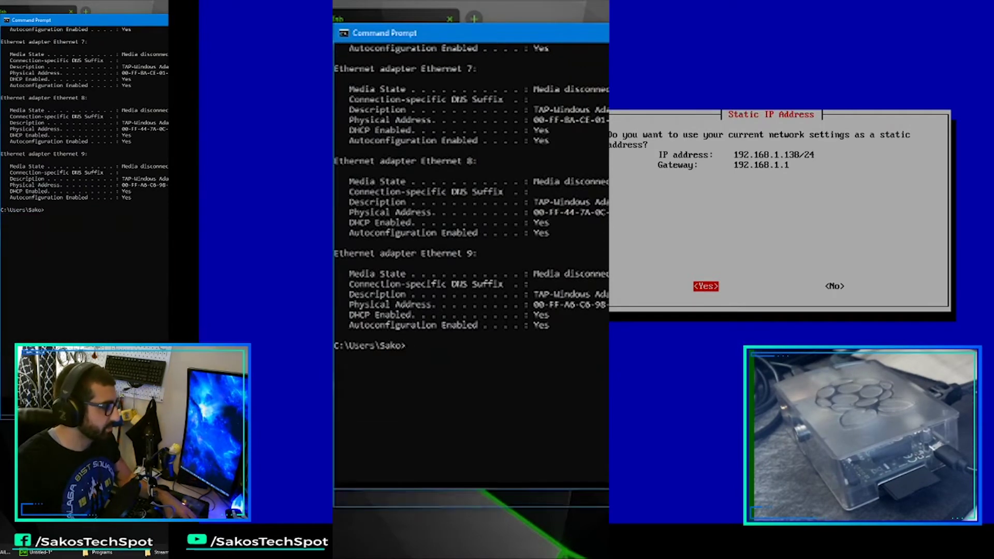
scroll(471, 290, up, 20)
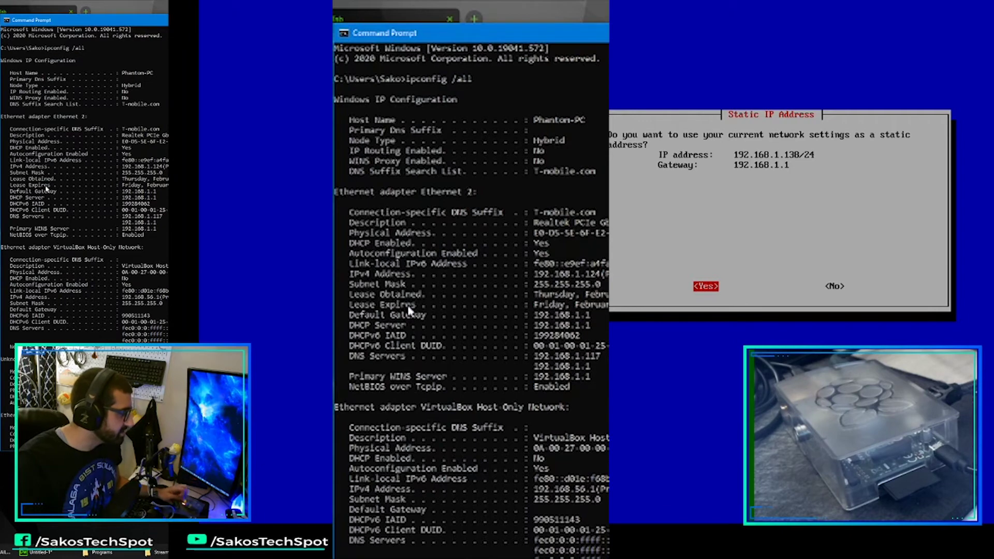
drag(595, 314, 350, 323)
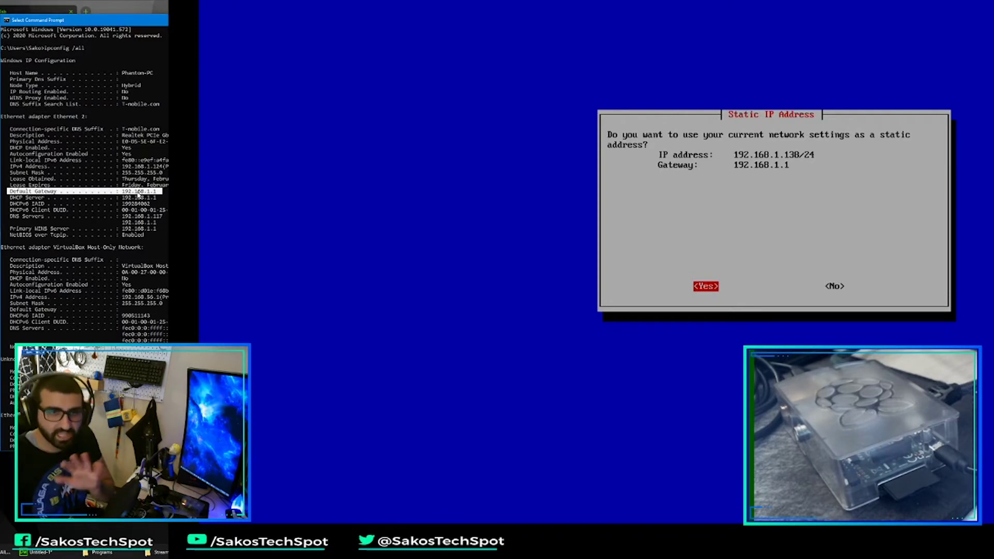
Accept the Pi's current 192.168.1.138/24 address as its static IP.
key(Right)
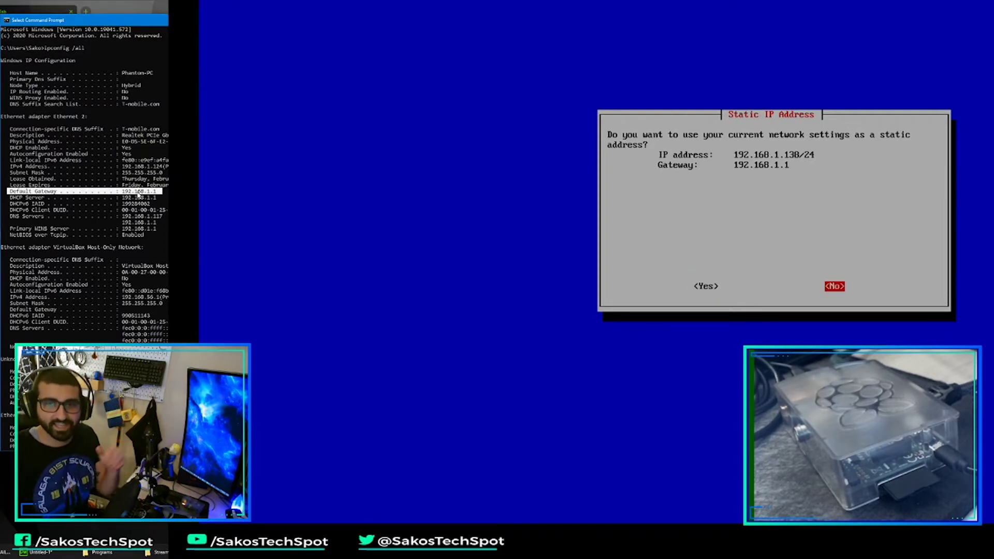
key(Left)
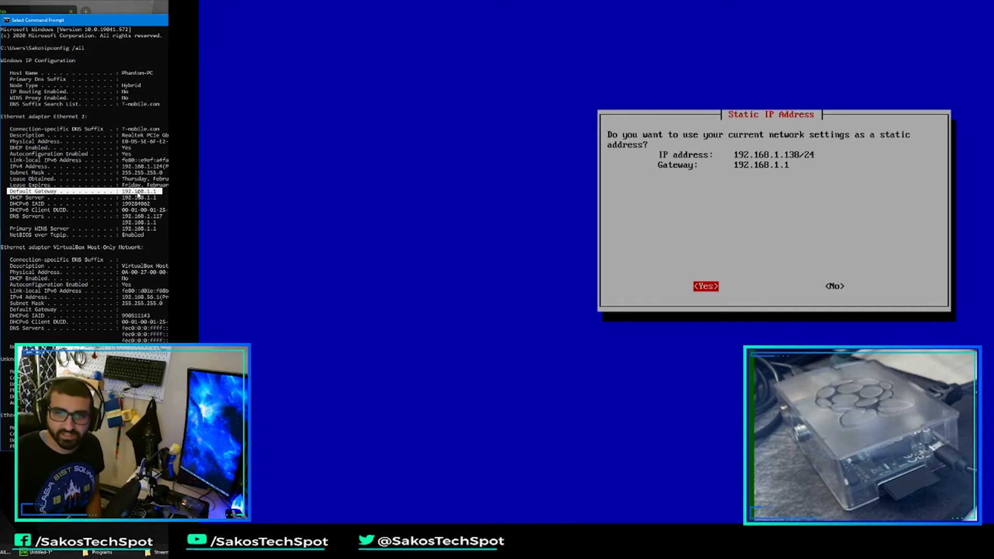
key(Return)
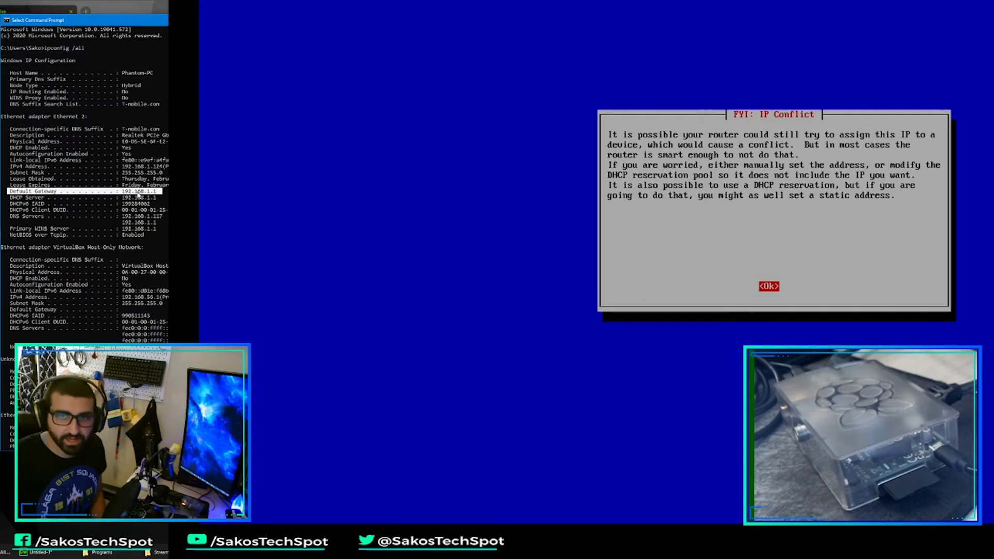
Acknowledge the IP conflict notice and install the web admin interface with the lighttpd web server.
key(Return)
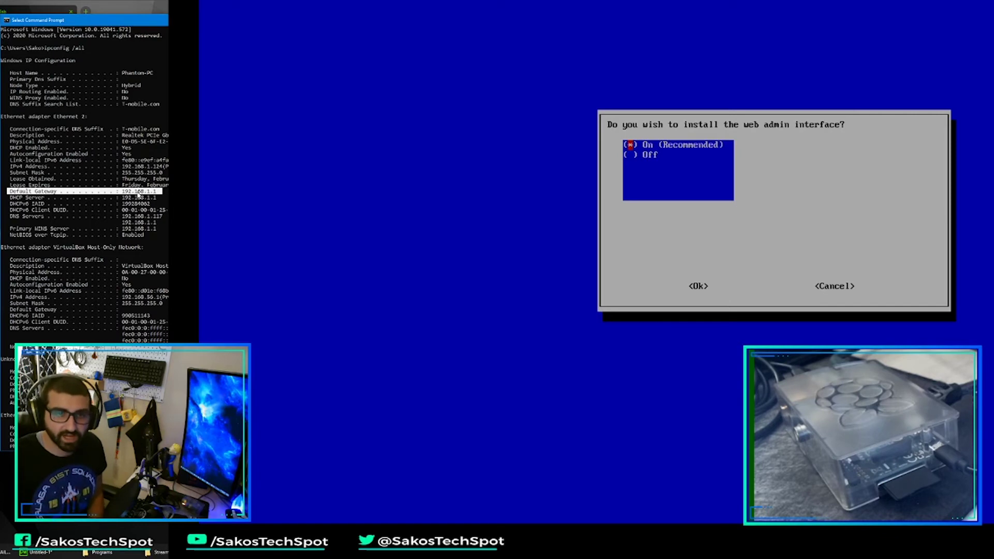
key(Tab)
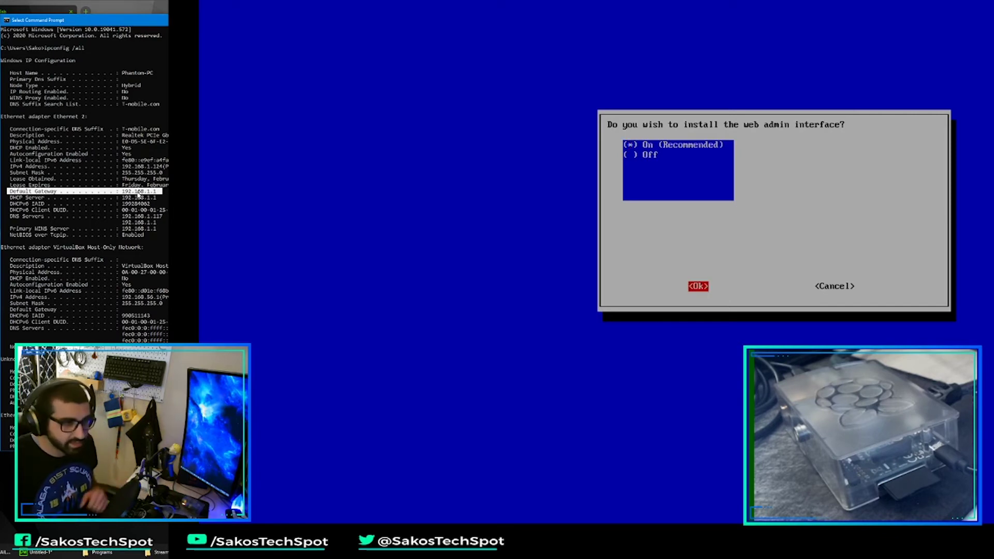
key(Return)
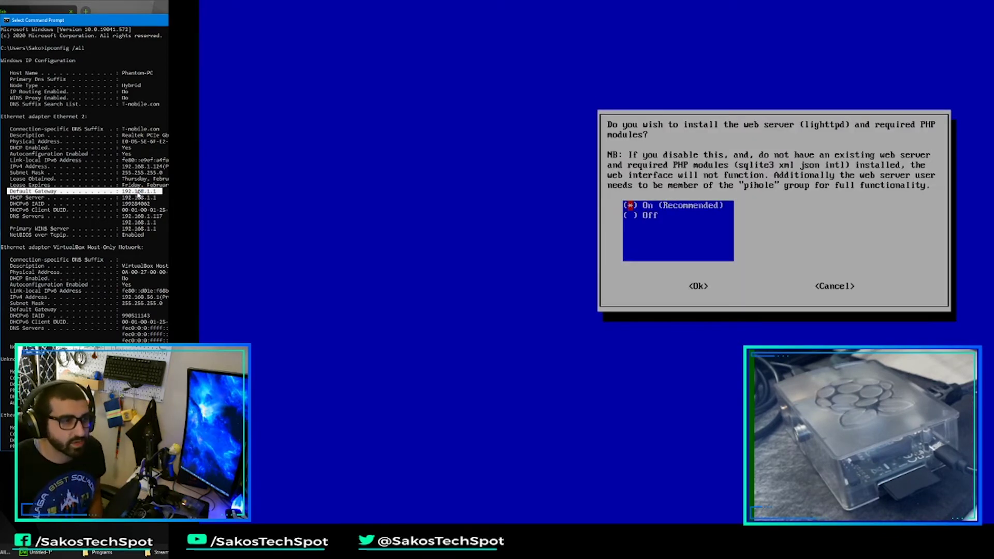
key(Tab)
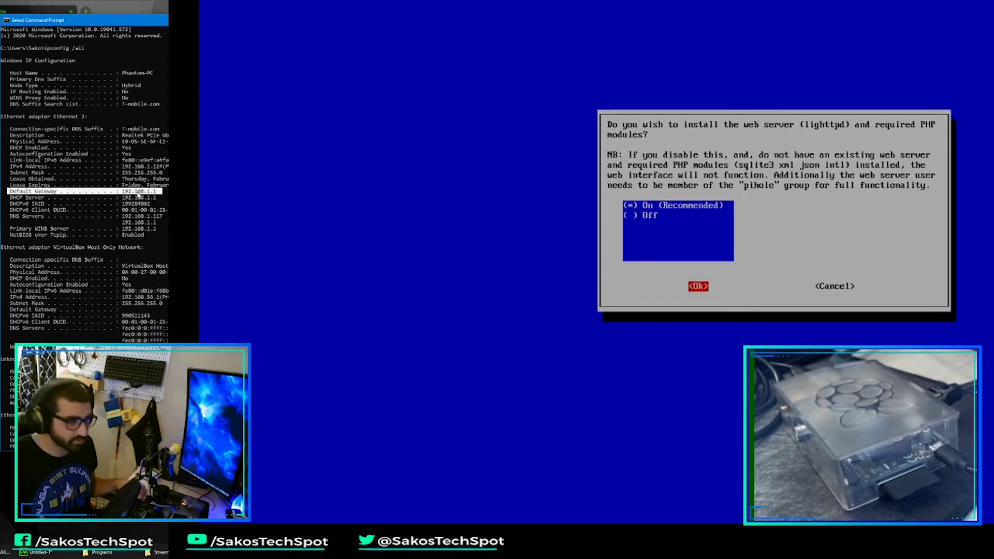
key(Return)
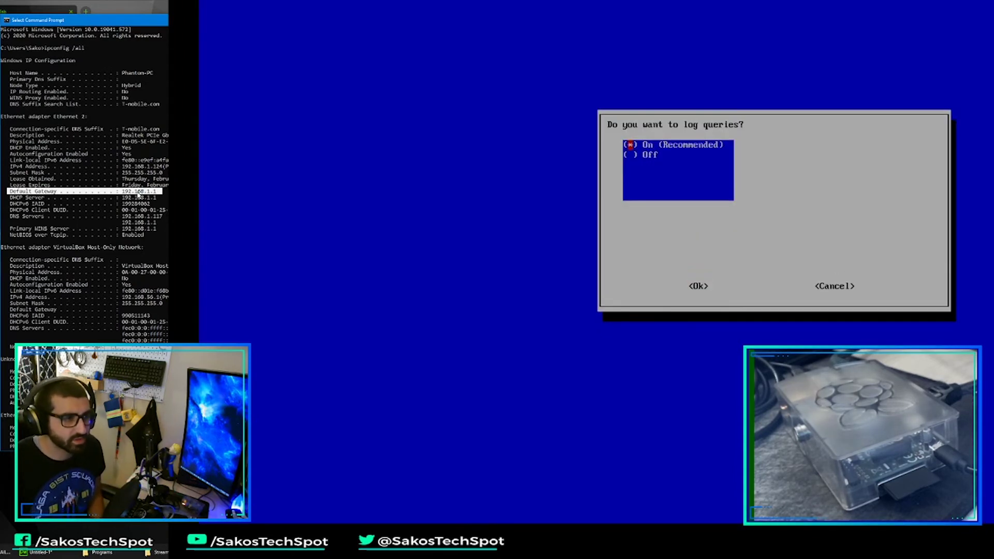
Turn on query logging and keep the Show everything privacy mode to start the install.
key(Tab)
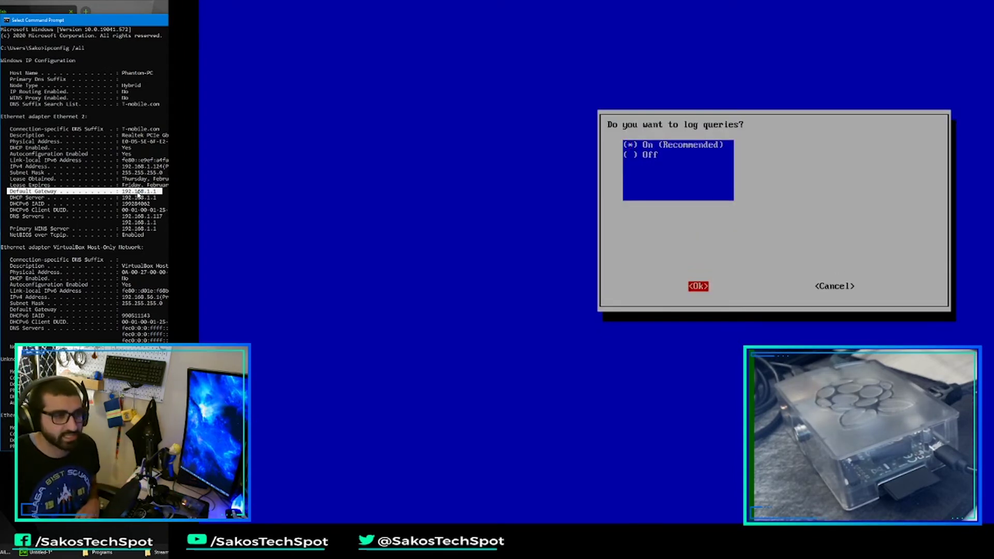
key(Return)
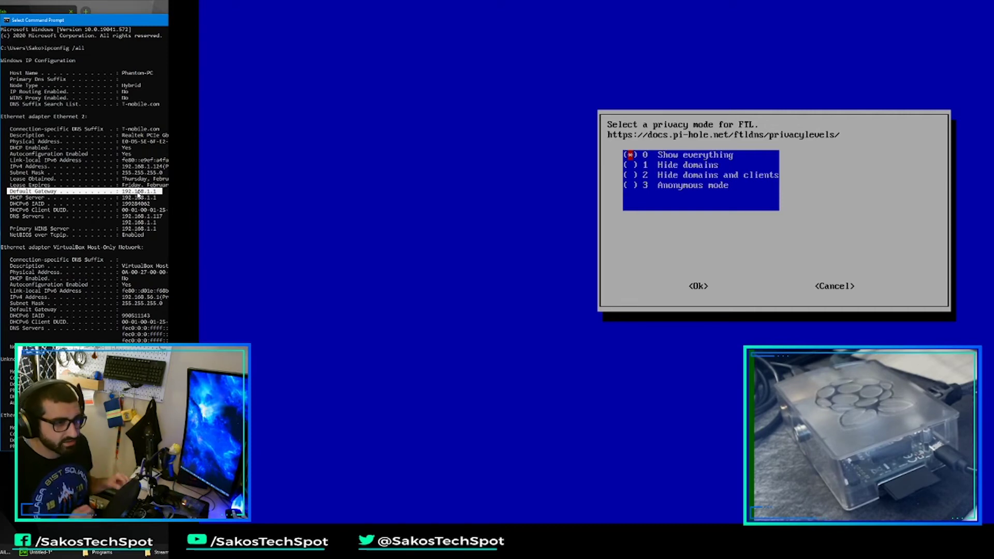
key(Tab)
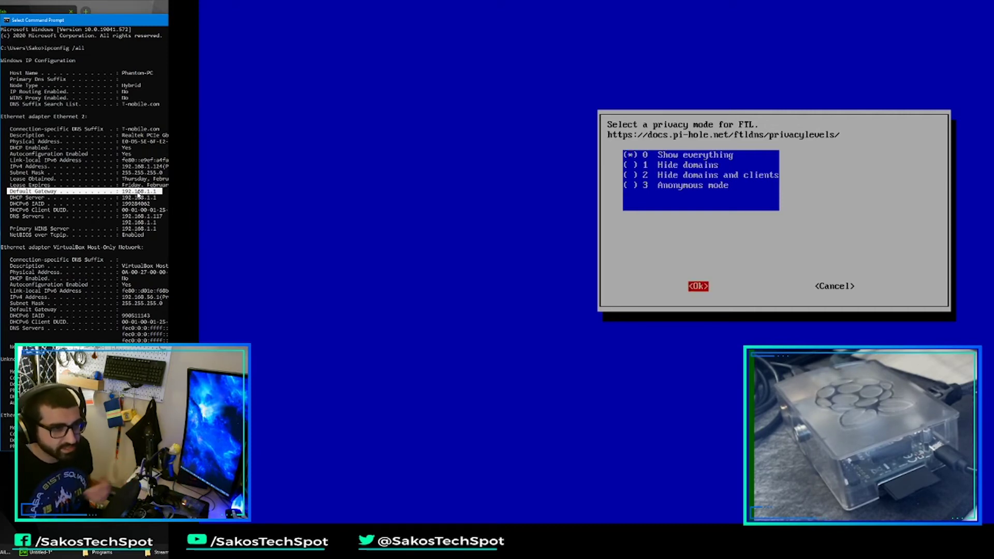
key(Return)
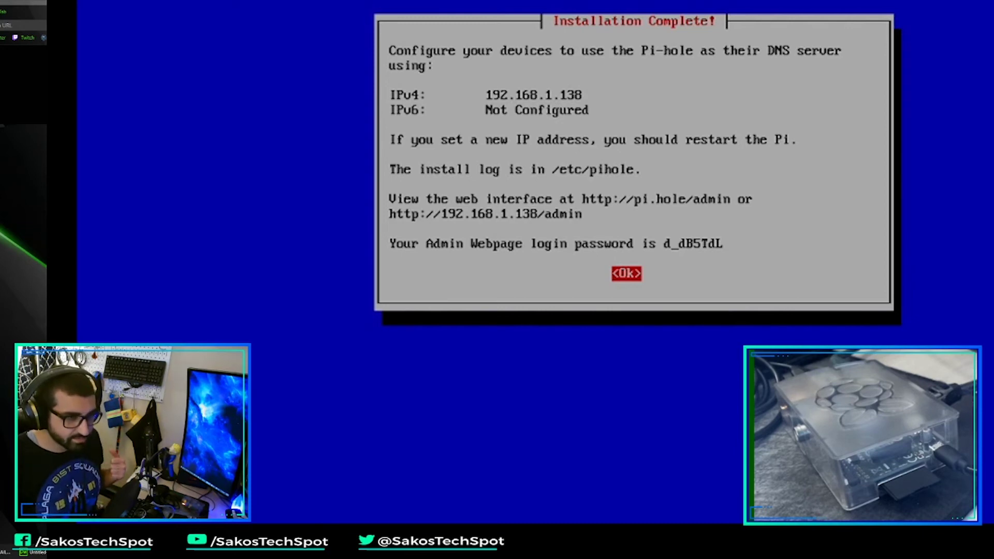
Confirm <Ok> on the Installation Complete! dialog listing IPv4 192.168.1.138.
key(Return)
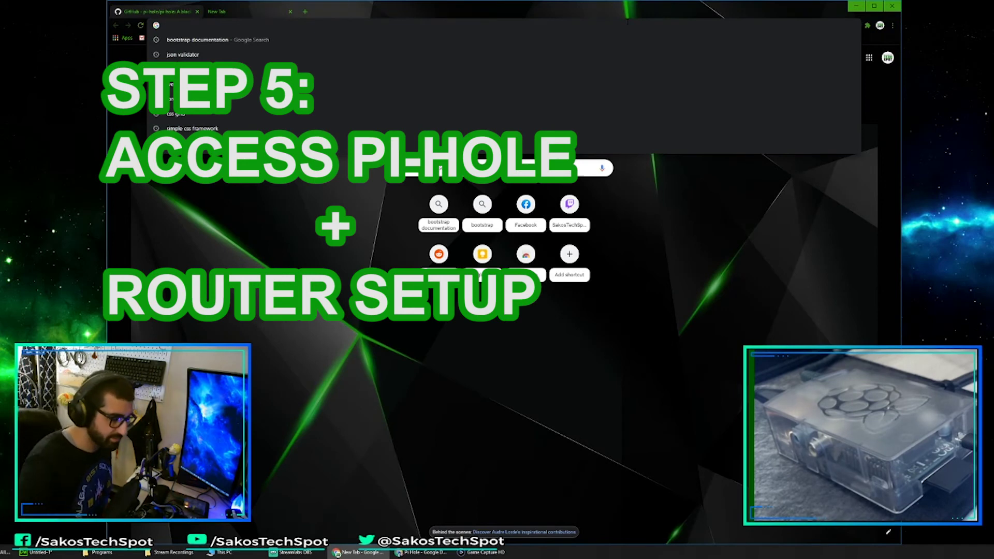
Load 192.168.1.138/admin in Chrome and zoom the page in.
text(192.168.)
key(BackSpace)
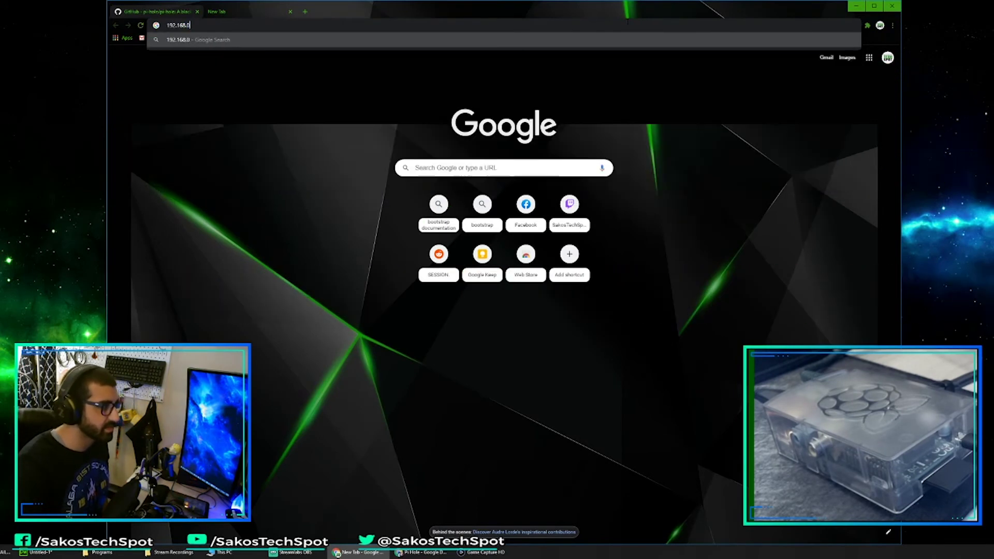
text(1)
key(BackSpace)
text(13)
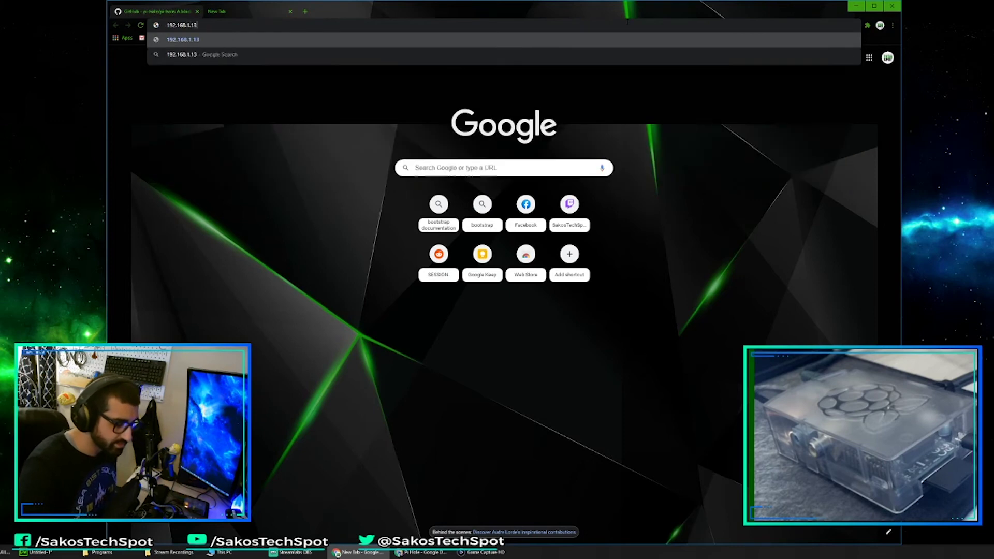
text(8/admin)
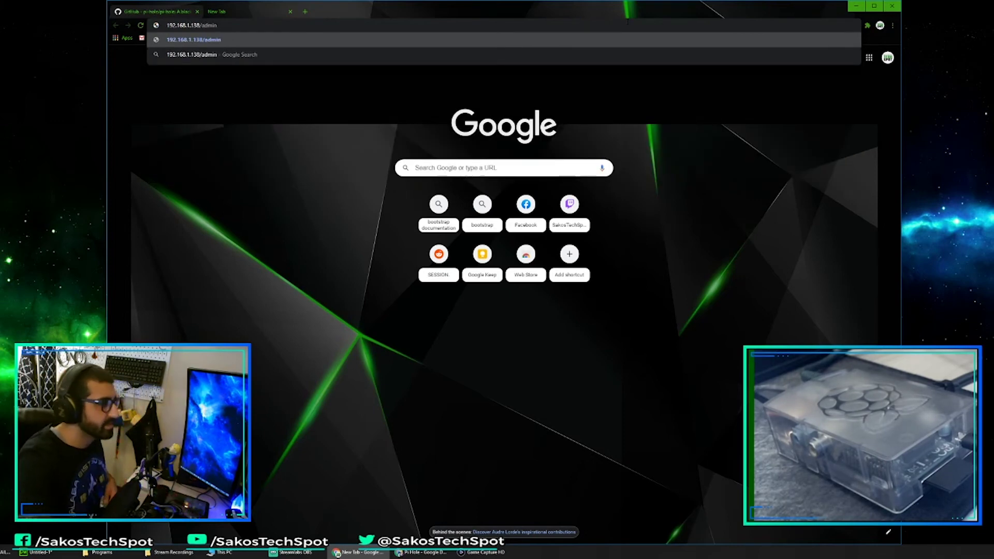
key(Return)
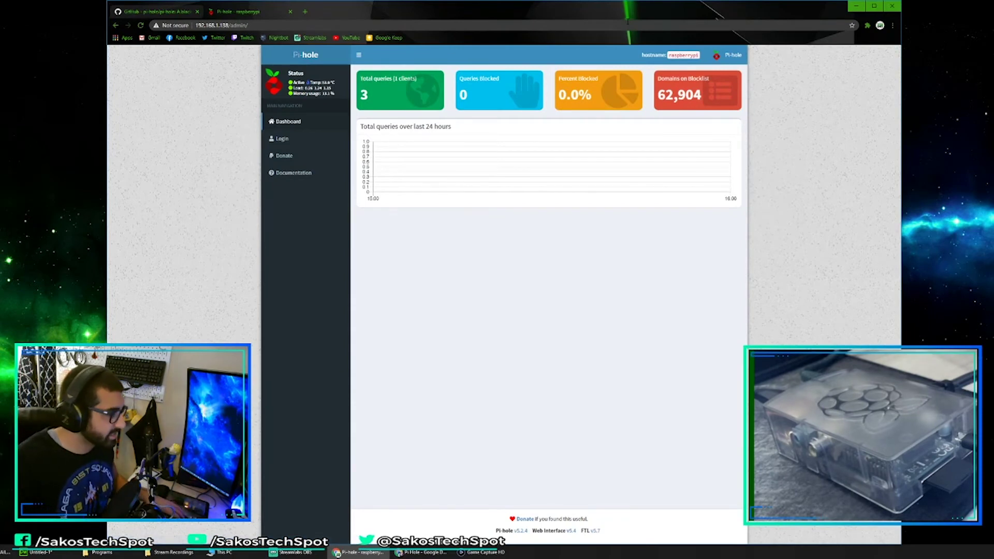
key(ctrl+plus)
key(ctrl+plus)
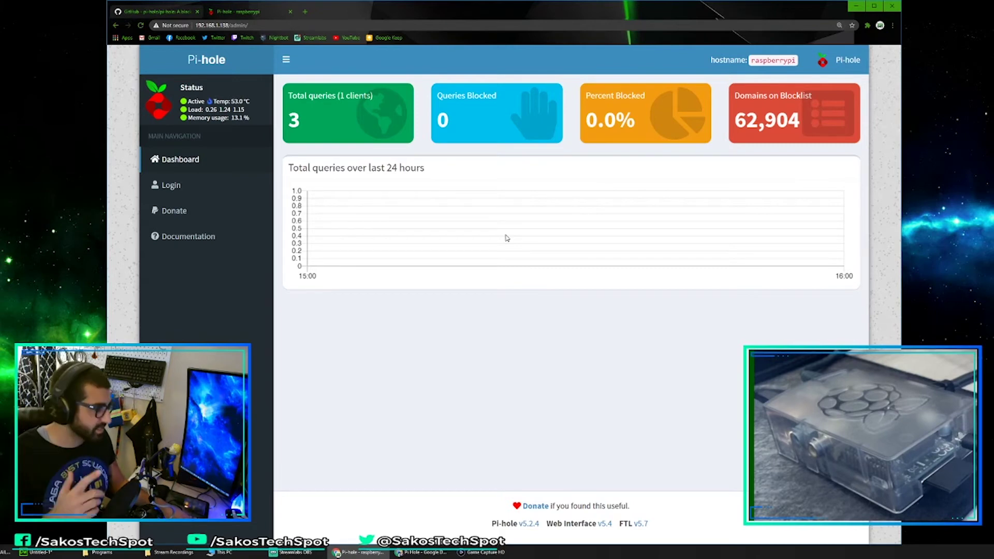
Log in to Pi-hole with the admin password, declining to save it, and open a new tab.
click(251, 187)
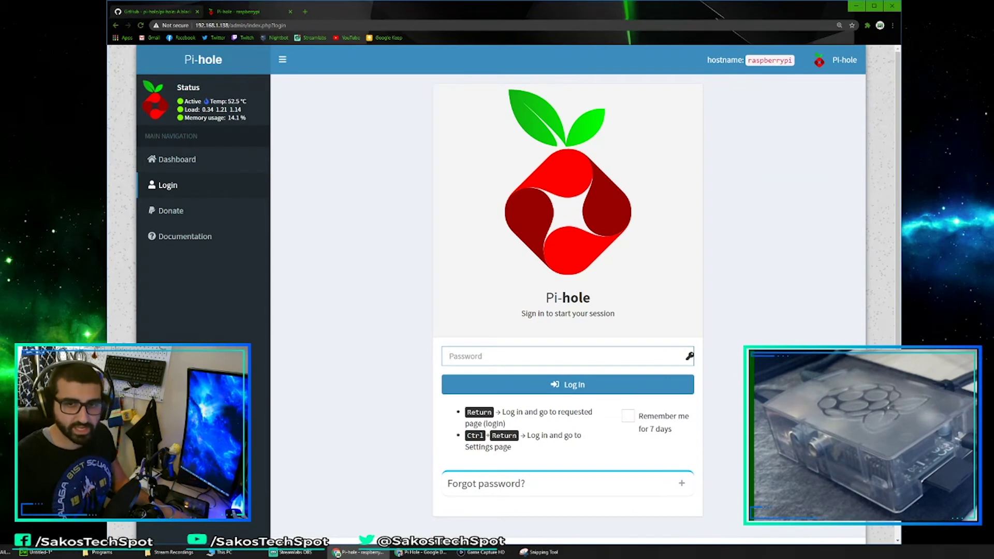
text(••••••••)
key(Return)
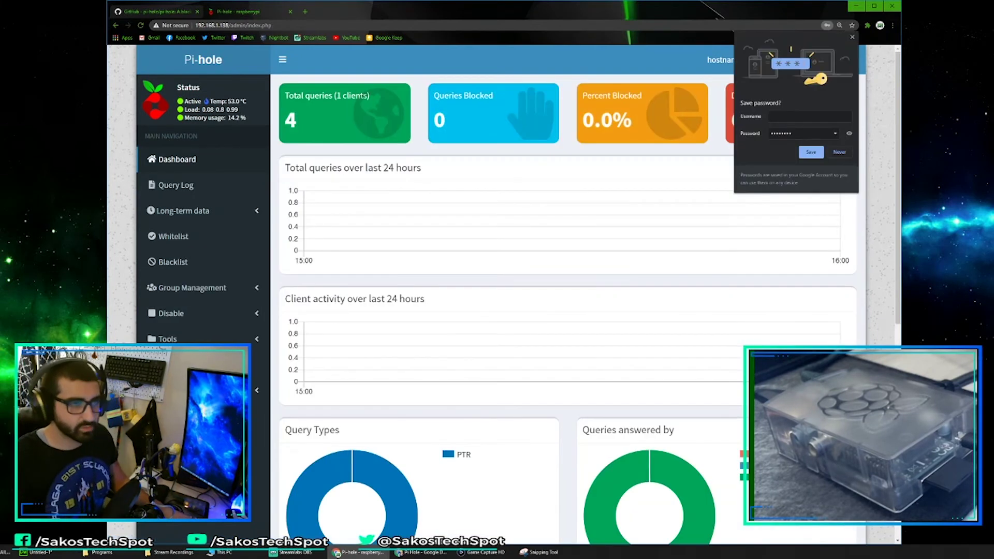
click(854, 38)
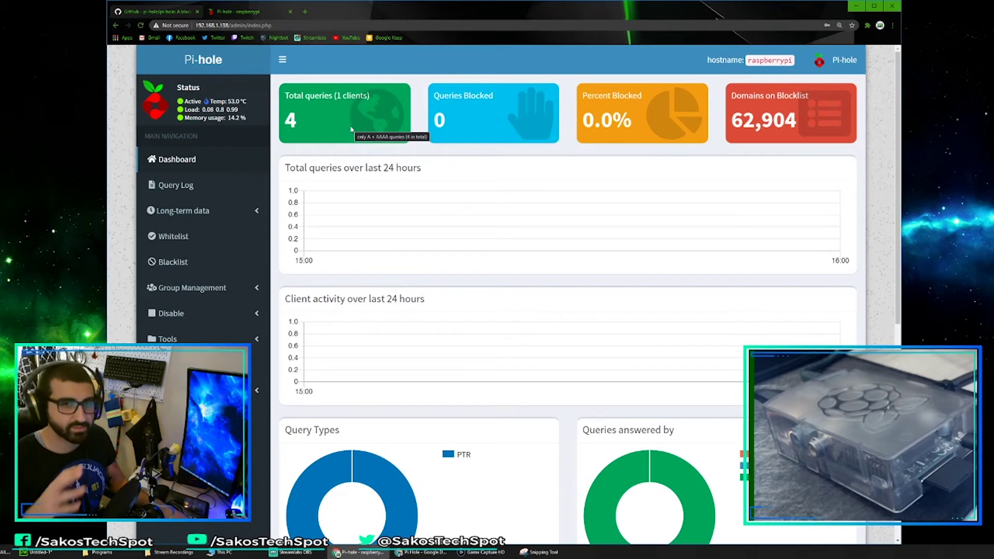
click(306, 16)
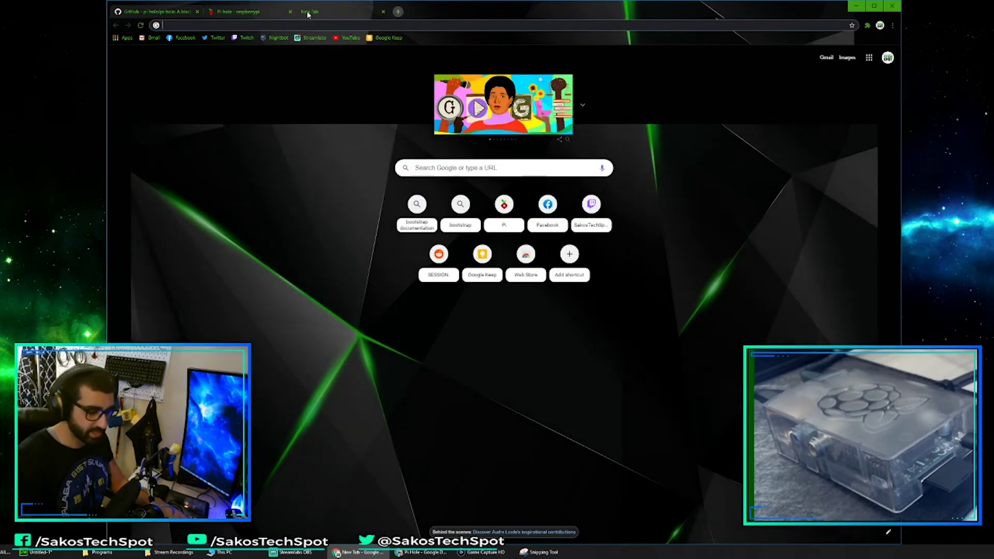
Open the router at 192.168.1.1 and locate the LAN DHCP Server's DNS Server entry, 192.168.1.117.
text(192.168.1.1)
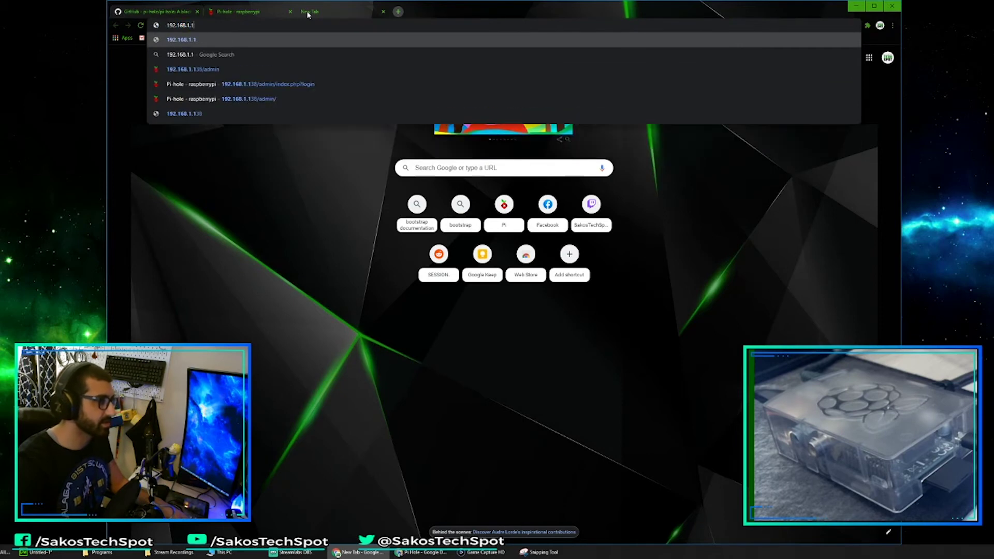
key(Return)
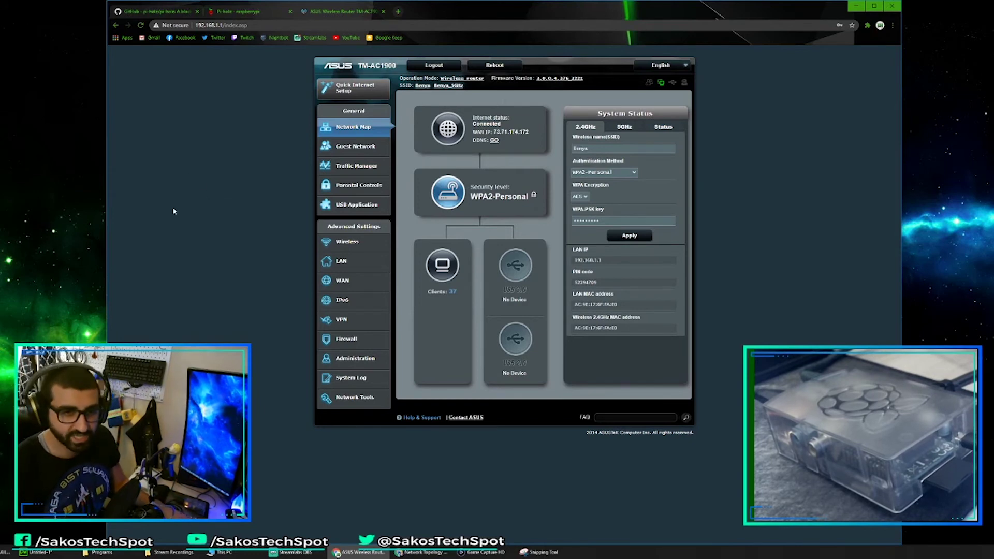
click(365, 269)
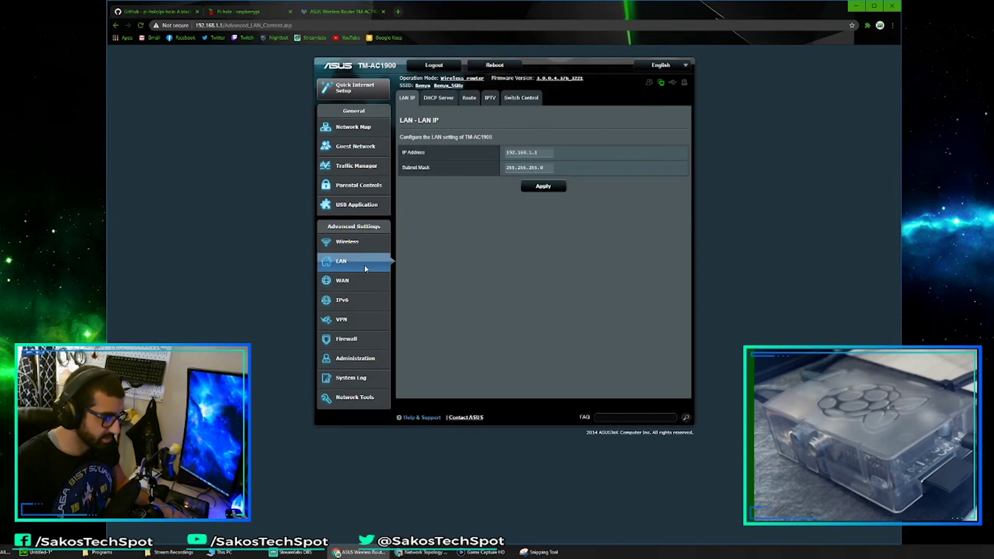
click(353, 285)
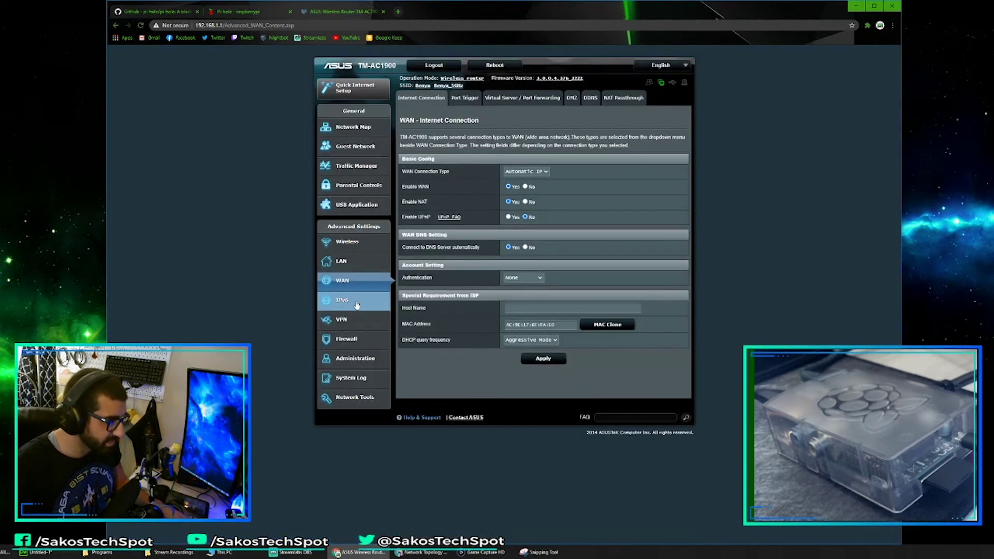
click(349, 262)
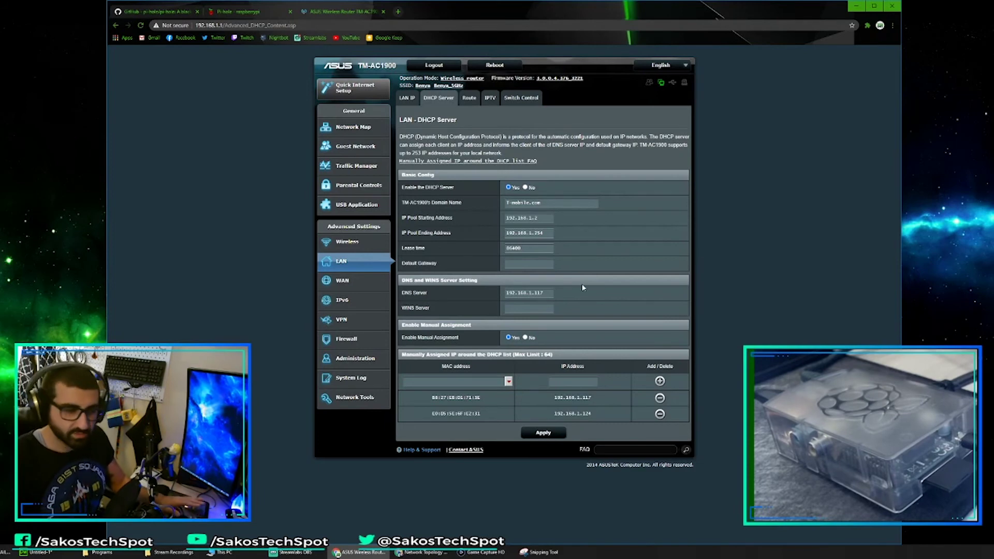
drag(583, 287, 402, 293)
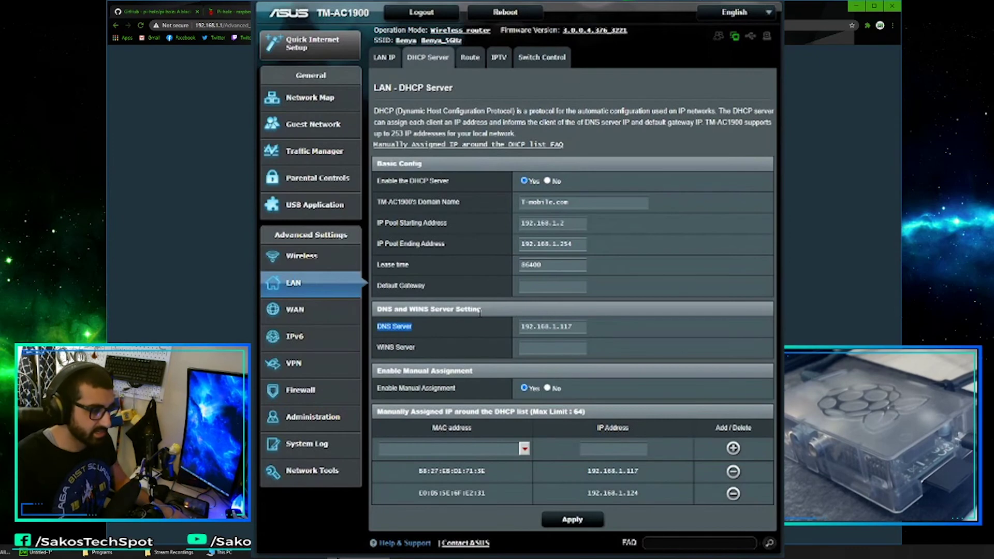
click(572, 330)
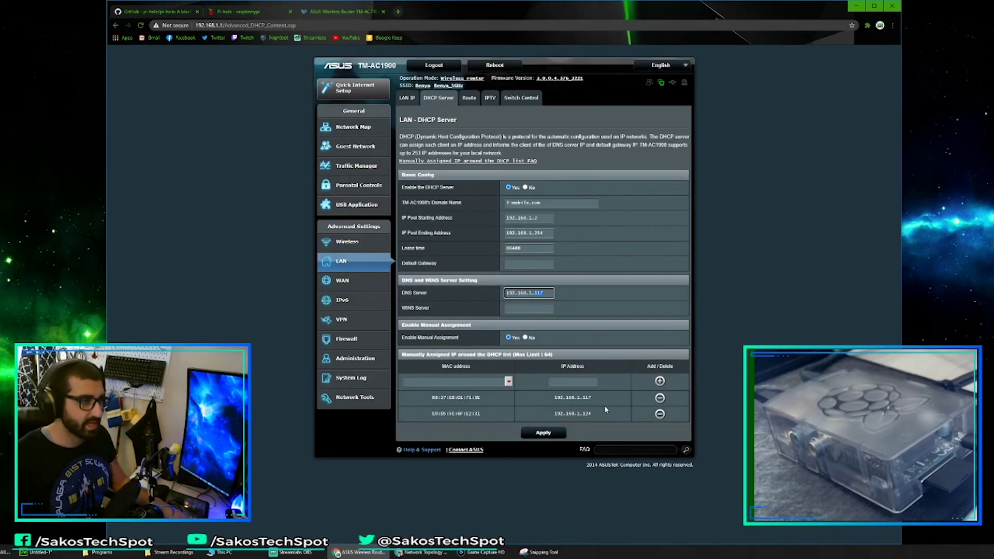
click(745, 266)
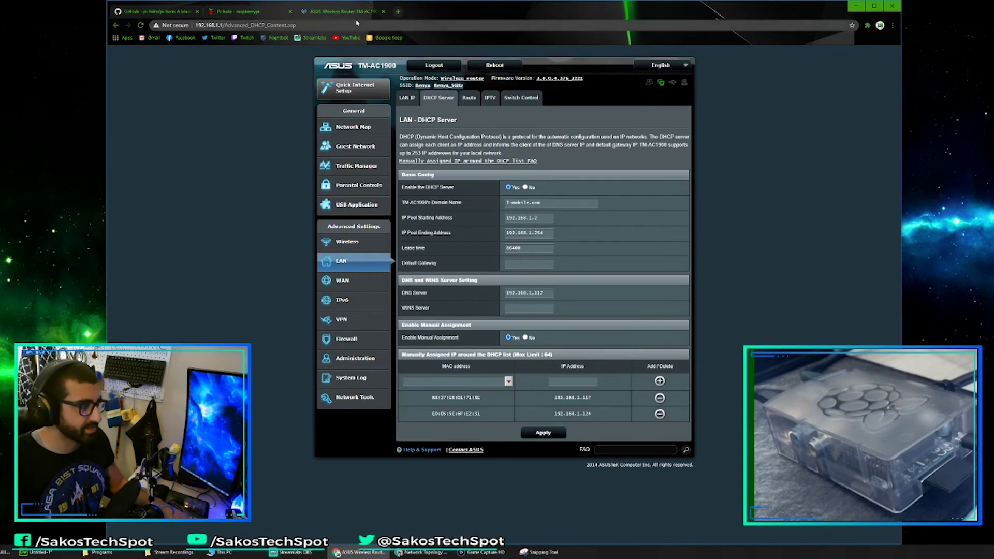
Review the Pi-hole dashboard's 4,114 blocked queries and open the Query Log.
click(239, 11)
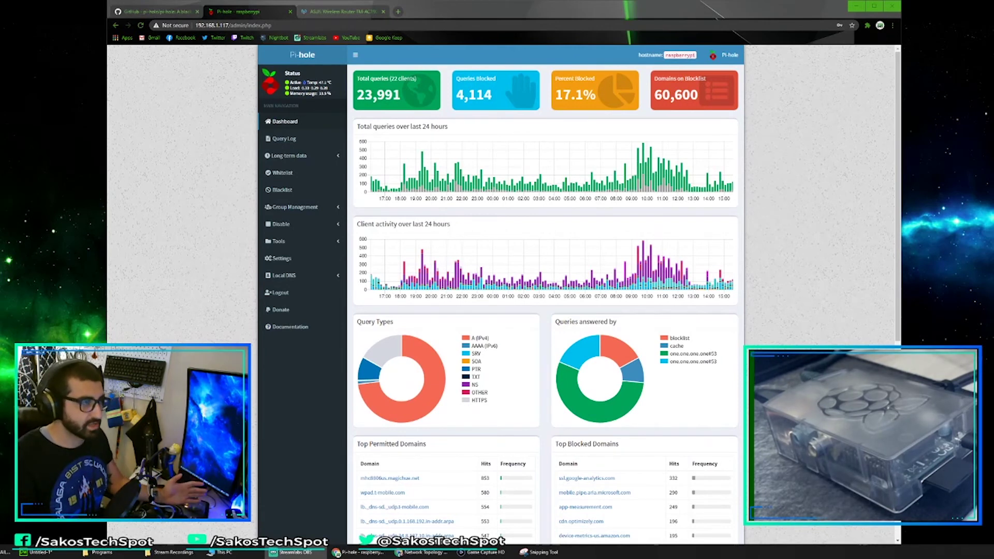
mouse_move(383, 97)
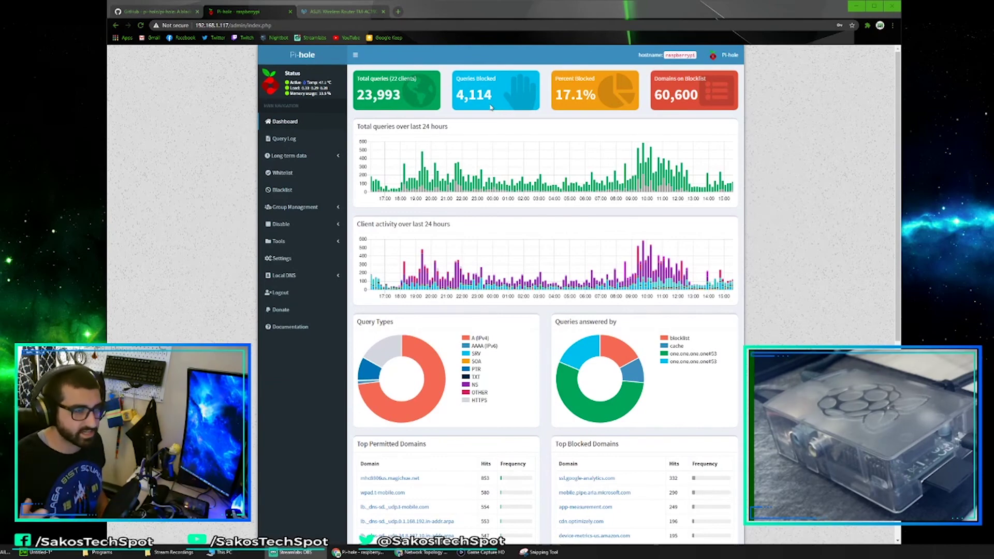
click(491, 107)
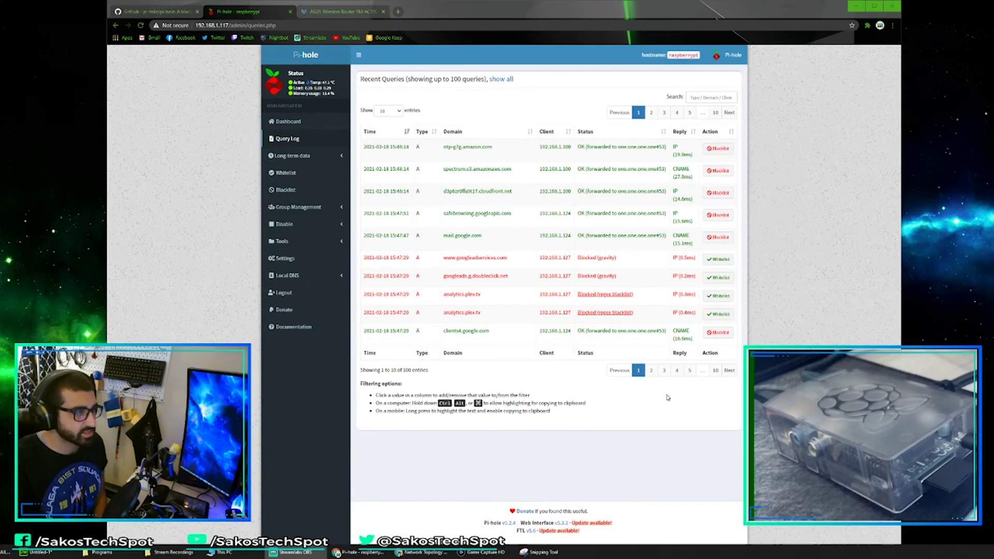
Show 100 entries per page and zoom in to read the blocked domains in the Query Log.
click(393, 111)
click(384, 160)
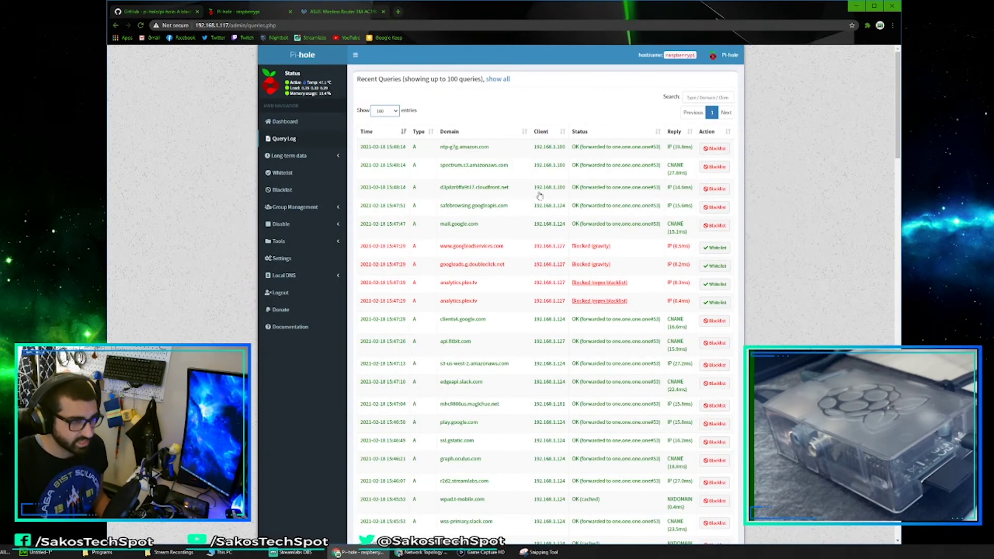
scroll(524, 178, down, 3)
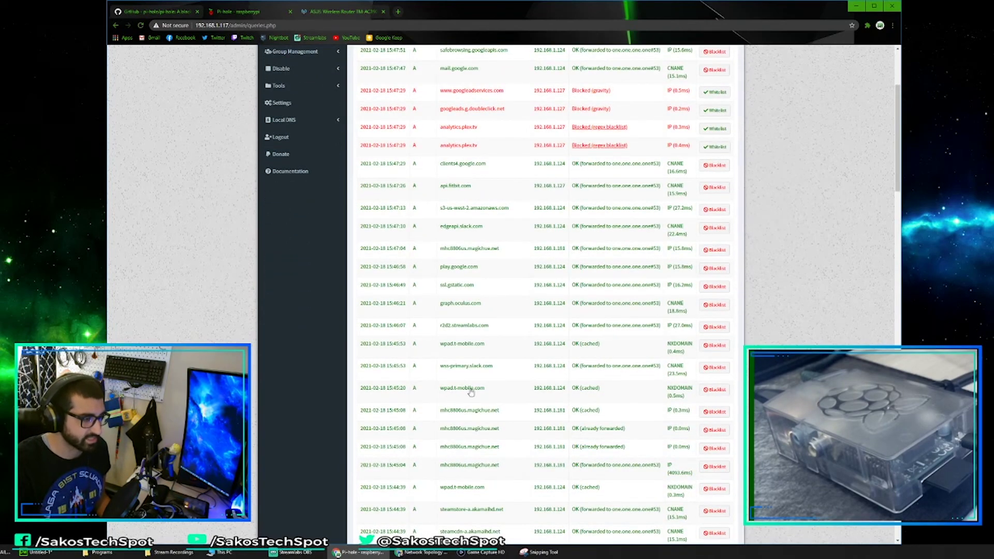
scroll(484, 393, up, 1)
scroll(485, 393, up, 2)
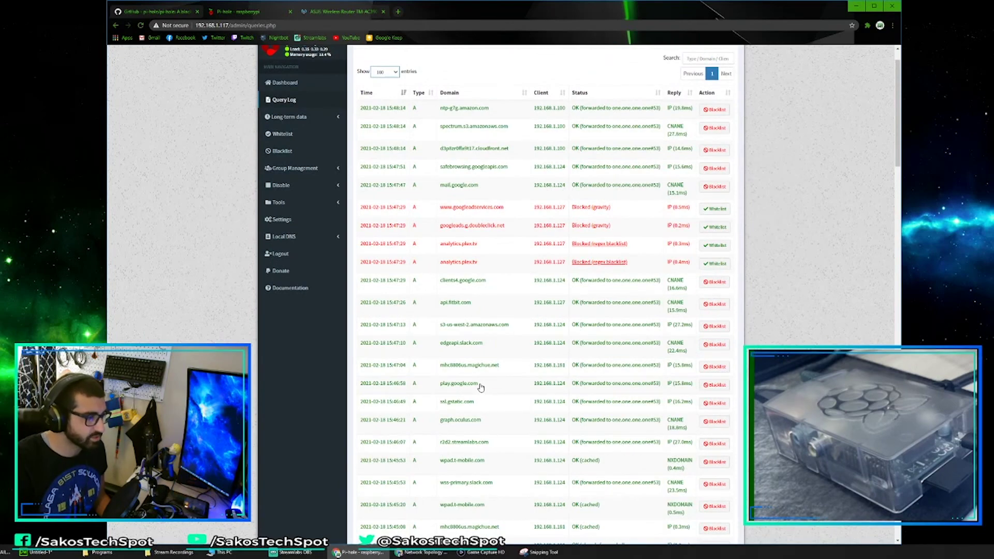
scroll(482, 390, up, 1)
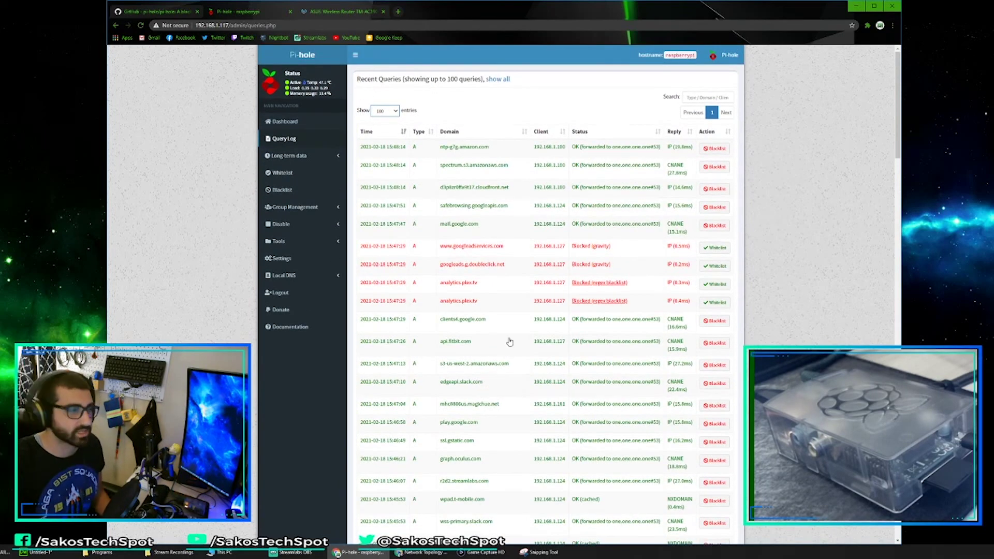
scroll(501, 340, down, 10)
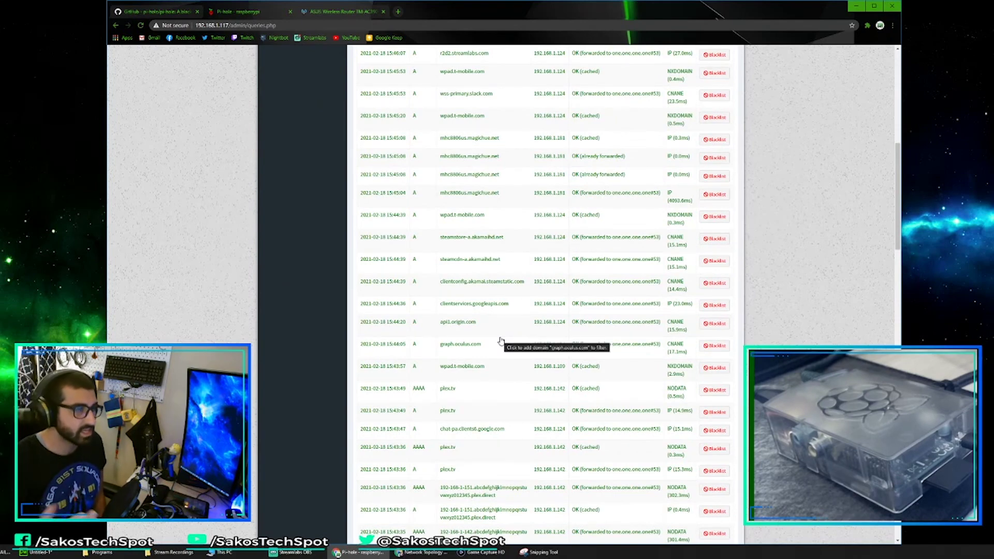
scroll(500, 340, up, 10)
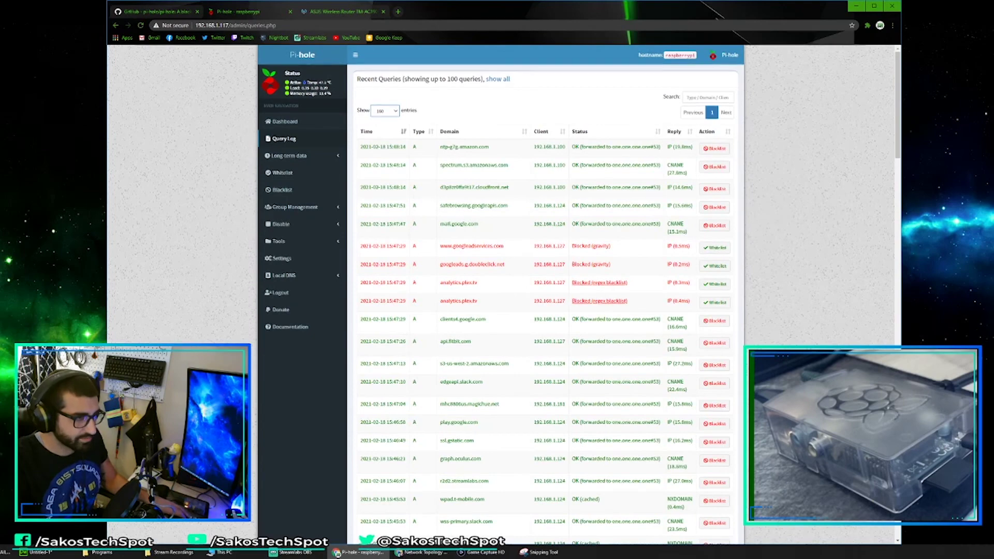
key(ctrl+plus)
key(ctrl+plus)
key(ctrl+plus)
scroll(635, 251, down, 2)
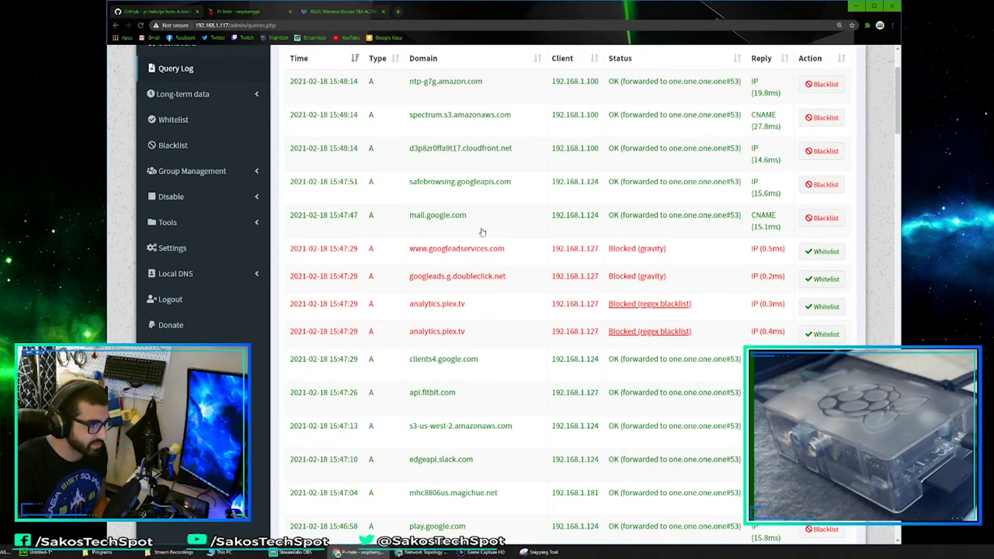